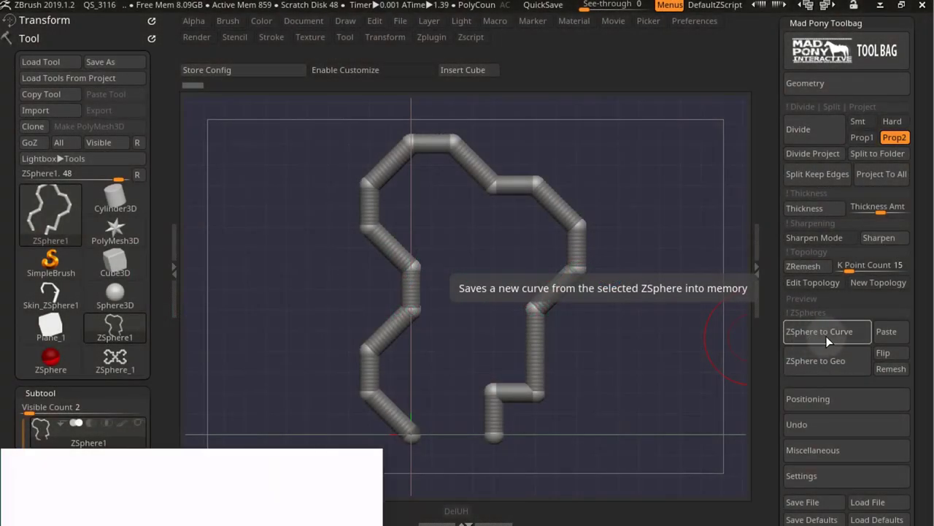
# Save the ZSphere1 chain as a curve and paste it onto a Cube3D converted to PolyMesh3D.
pyautogui.moveTo(428, 270); pyautogui.dragTo(396, 146)
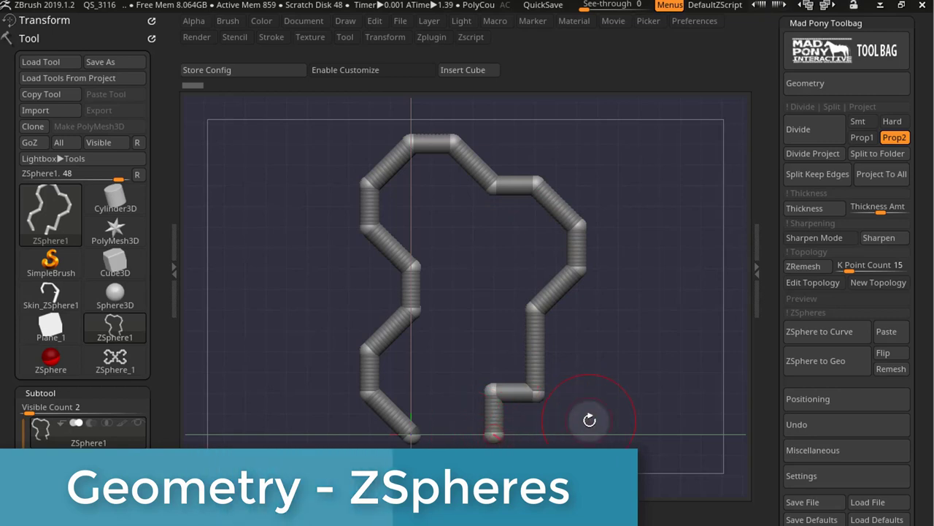
pyautogui.click(816, 335)
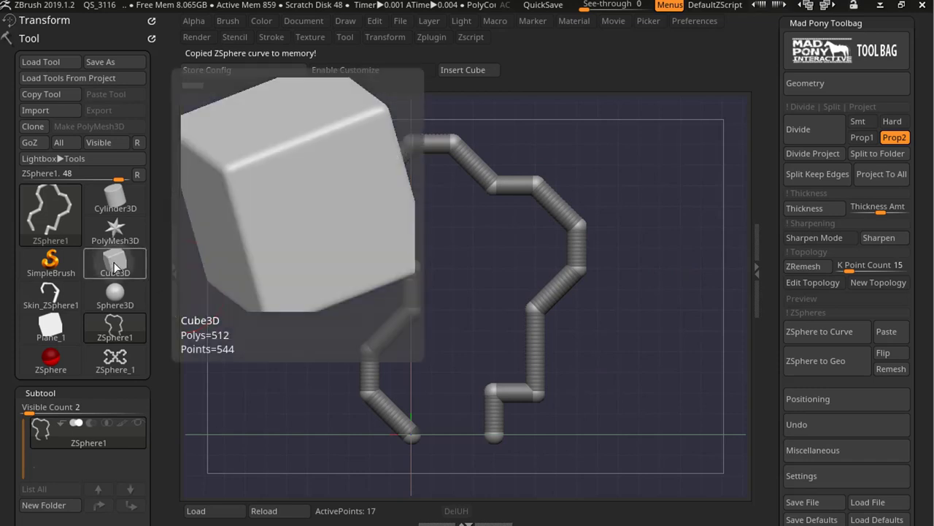
pyautogui.click(114, 262)
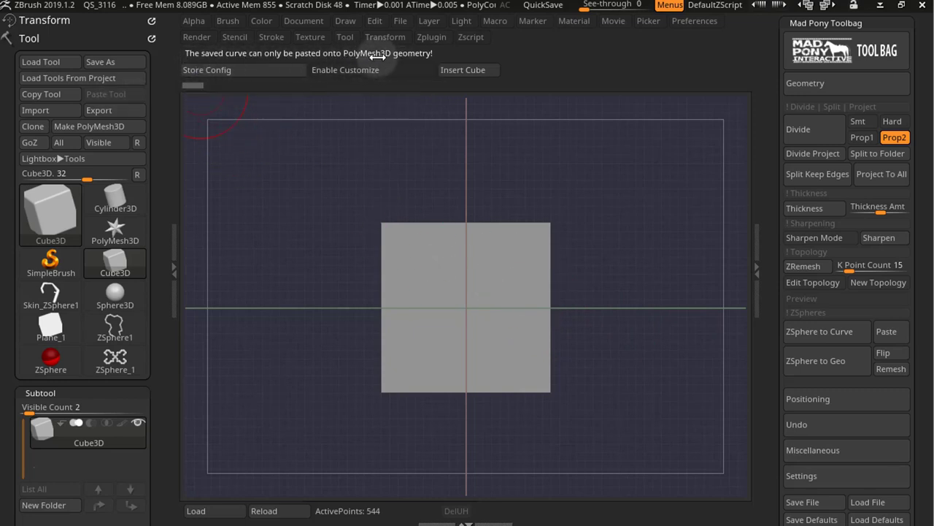
pyautogui.click(97, 125)
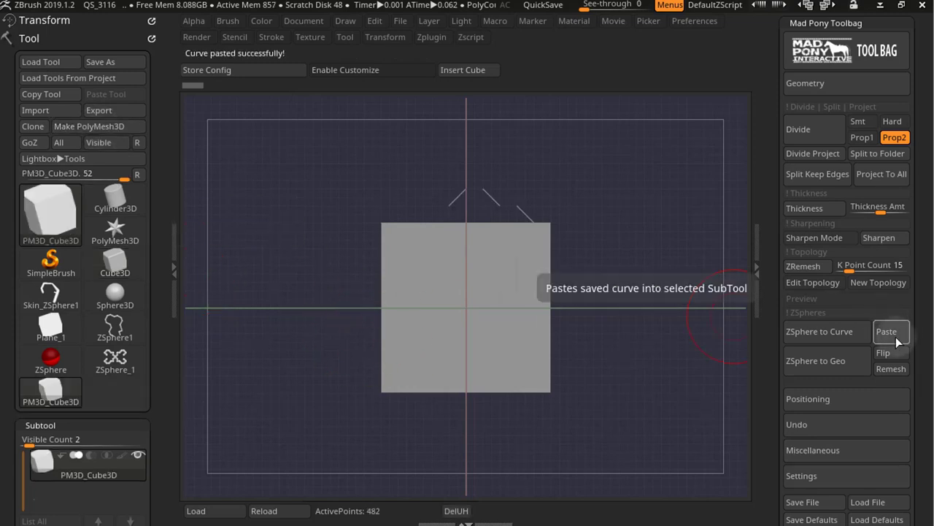
pyautogui.moveTo(626, 331); pyautogui.dragTo(622, 329)
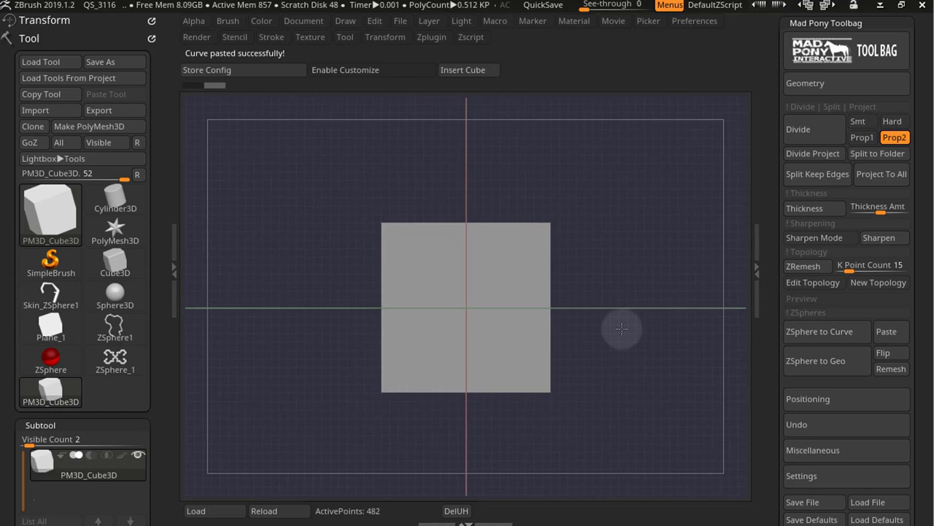
# Move the cube mesh aside with the Move tool so that it no longer covers the pasted curve.
pyautogui.press('space')
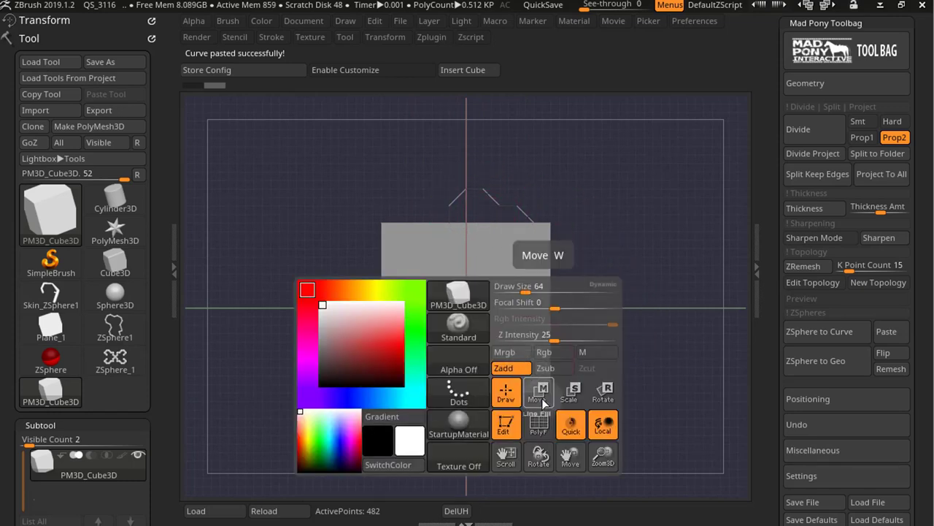
pyautogui.click(542, 401)
pyautogui.moveTo(383, 312); pyautogui.dragTo(158, 307)
pyautogui.keyDown('alt'); pyautogui.moveTo(535, 321); pyautogui.dragTo(301, 408); pyautogui.keyUp('alt')
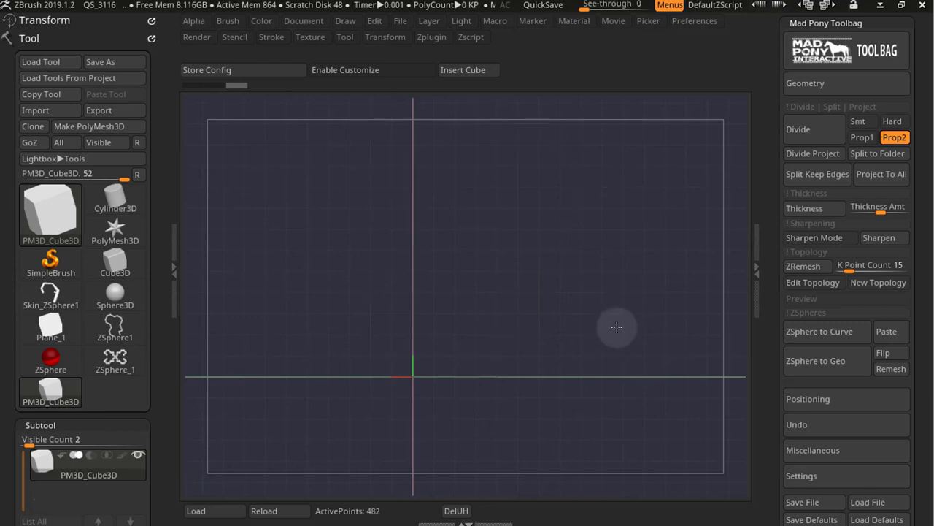
# Compare the original ZSphere1 chain with the curve pasted onto PM3D_Cube3D.
pyautogui.click(130, 332)
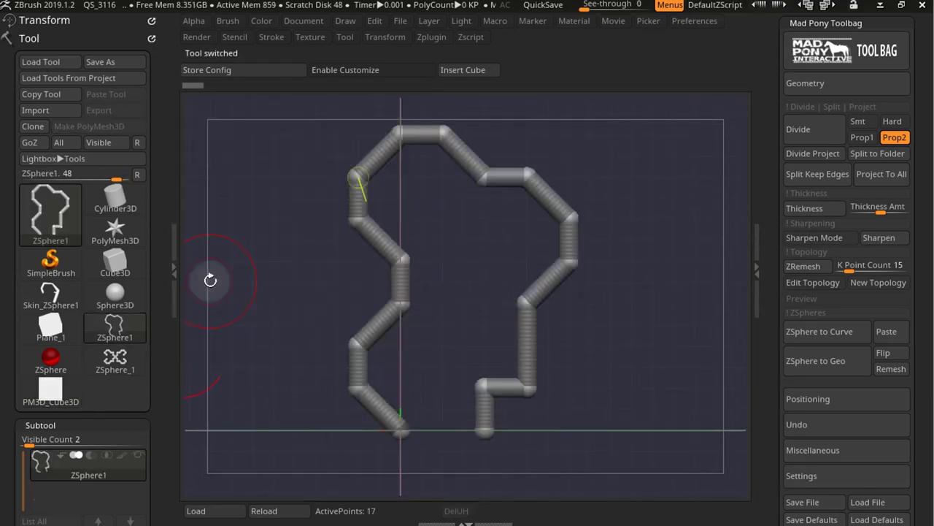
pyautogui.click(59, 395)
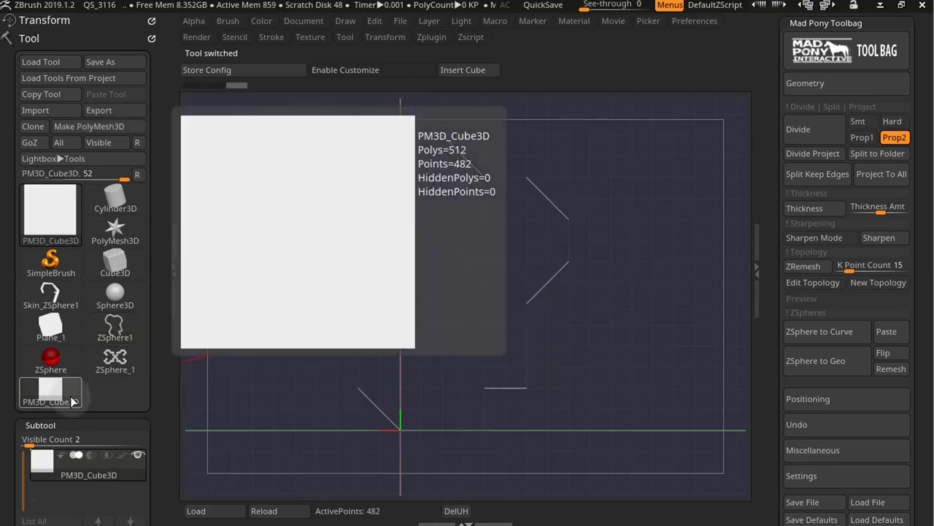
# Try generating geometry along the pasted curve with the IMM Curve brush, and undo it.
pyautogui.press('space')
pyautogui.click(433, 316)
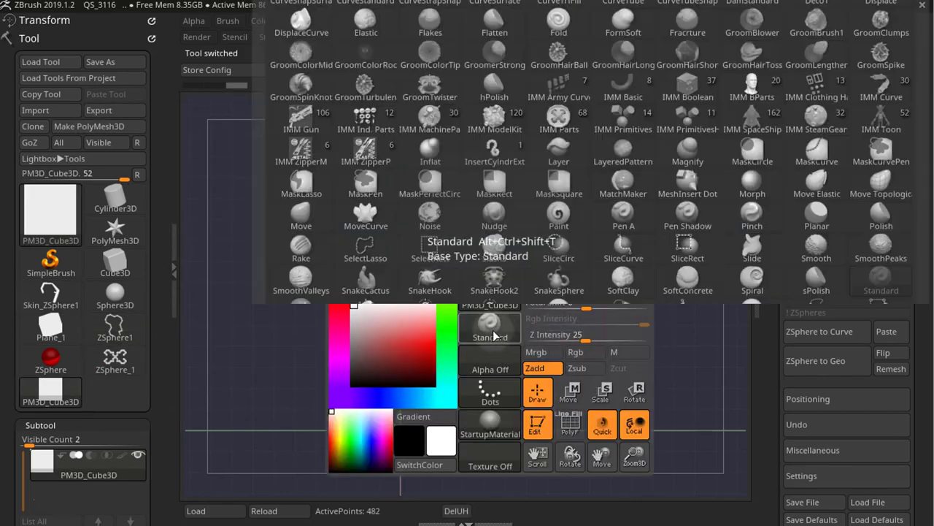
pyautogui.click(880, 86)
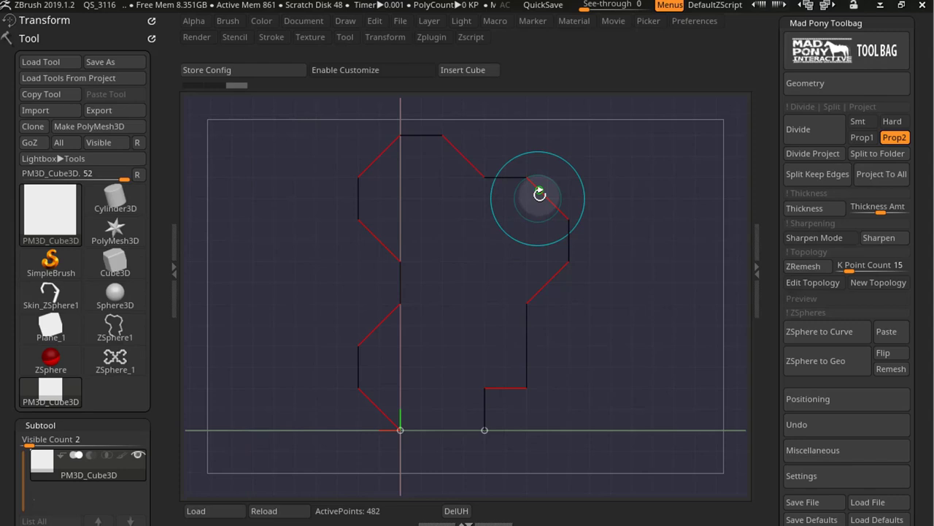
pyautogui.click(497, 201)
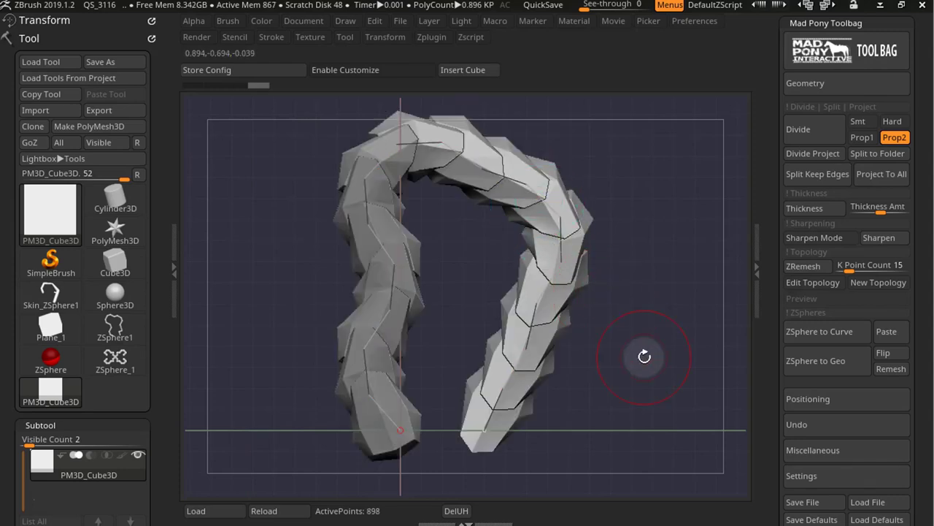
pyautogui.hotkey('ctrl', 'z')
pyautogui.hotkey('ctrl', 'z')
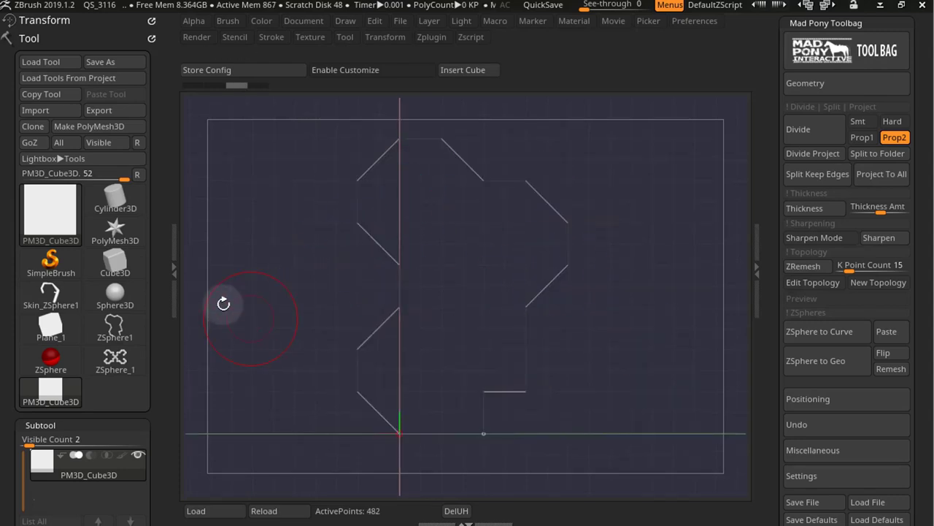
# Convert a Sphere3D to PolyMesh3D and paste the saved ZSphere curve onto it.
pyautogui.click(115, 294)
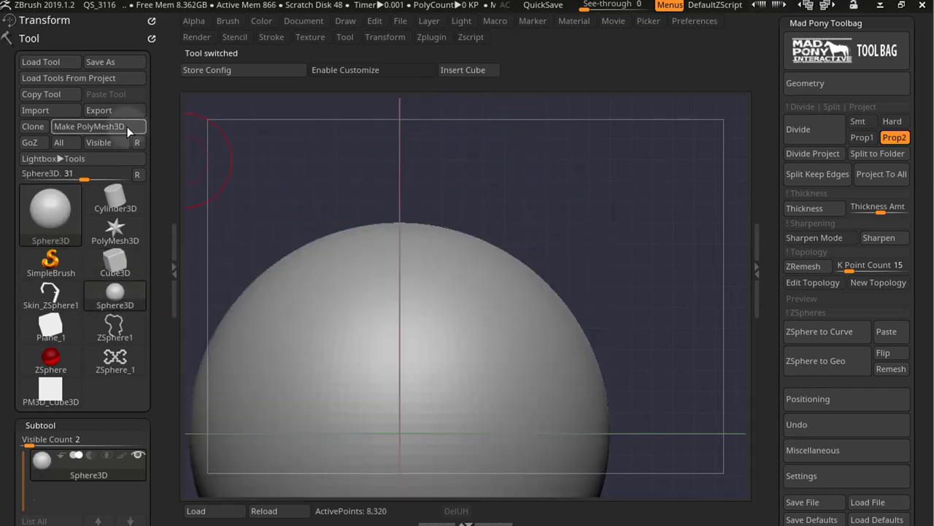
pyautogui.click(106, 126)
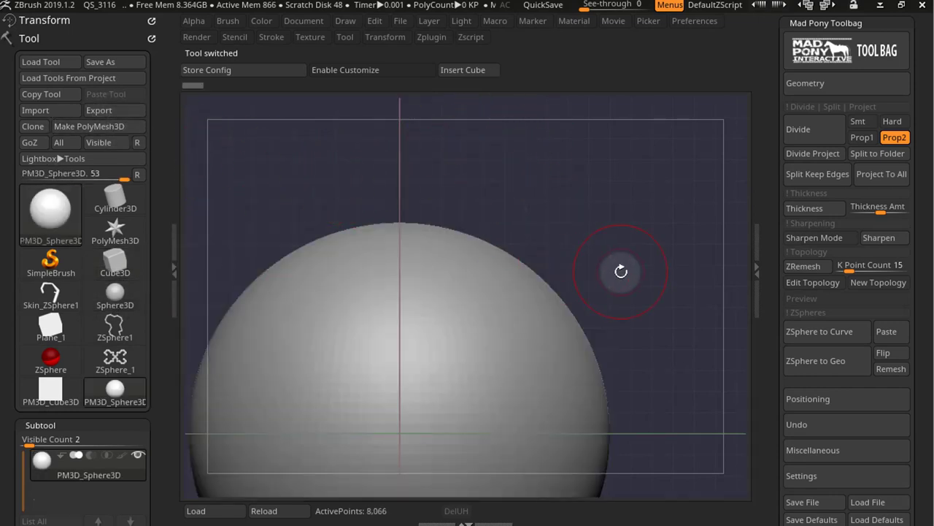
pyautogui.click(886, 330)
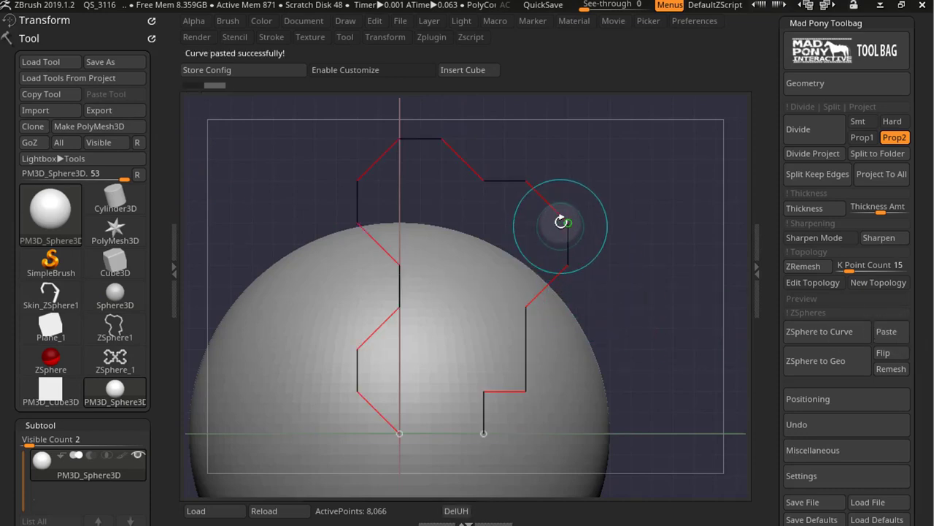
pyautogui.click(560, 222)
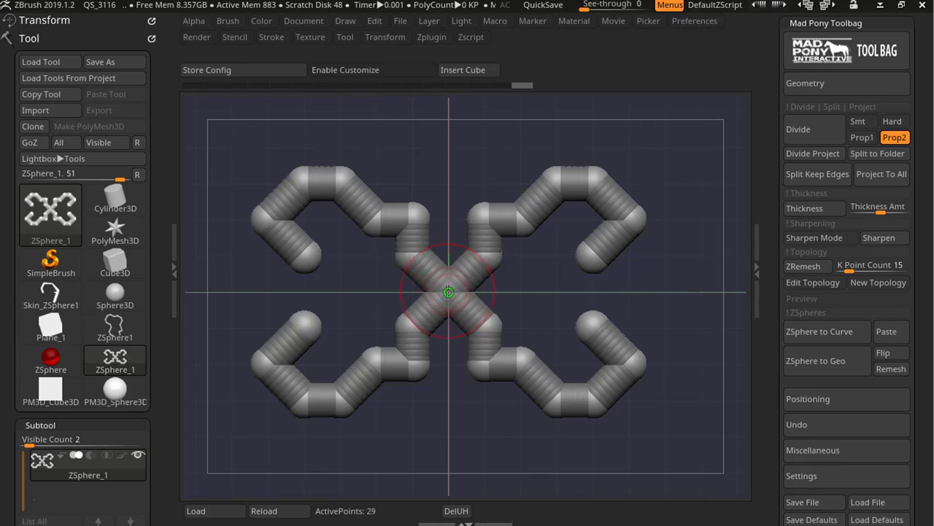
# Save the four-armed ZSphere_1 model as a curve and paste it onto PM3D_Cube3D.
pyautogui.click(797, 332)
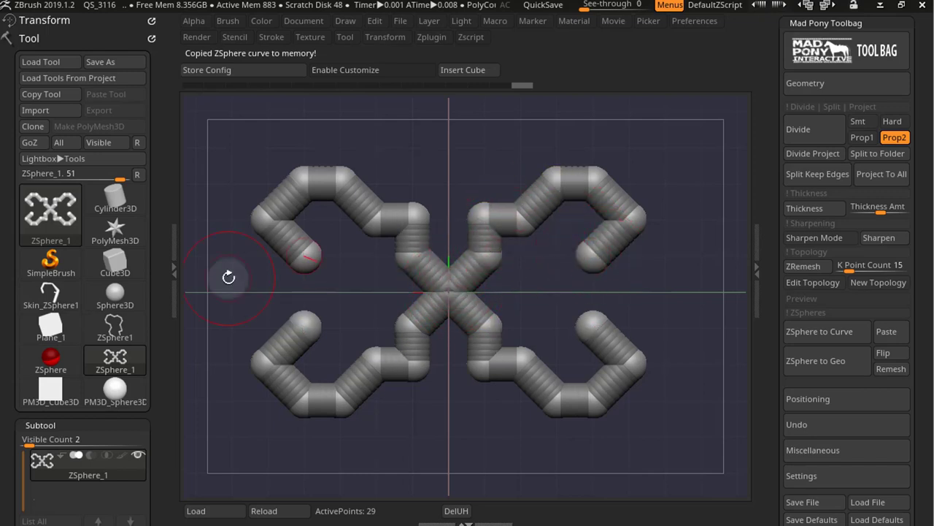
pyautogui.click(51, 391)
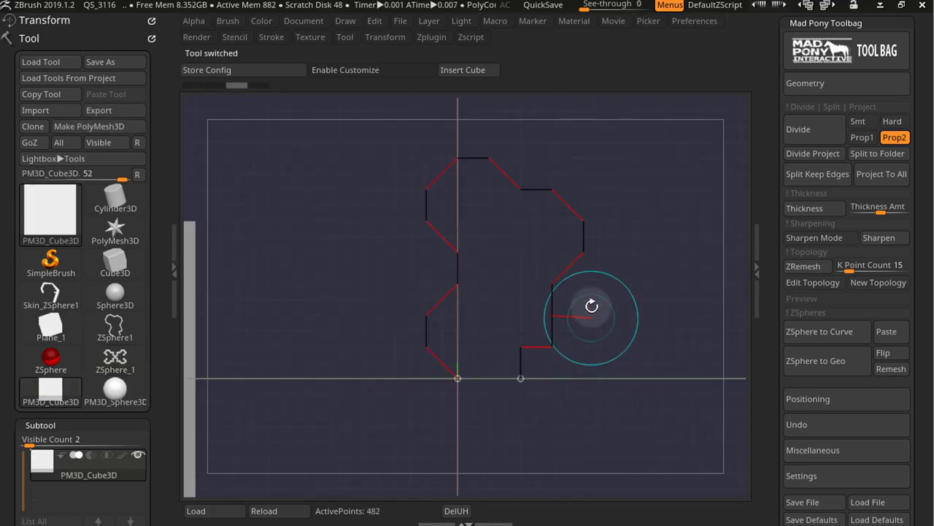
pyautogui.click(892, 332)
pyautogui.keyDown('alt'); pyautogui.moveTo(517, 358); pyautogui.dragTo(648, 391); pyautogui.keyUp('alt')
pyautogui.keyDown('alt'); pyautogui.moveTo(557, 330); pyautogui.dragTo(595, 273); pyautogui.keyUp('alt')
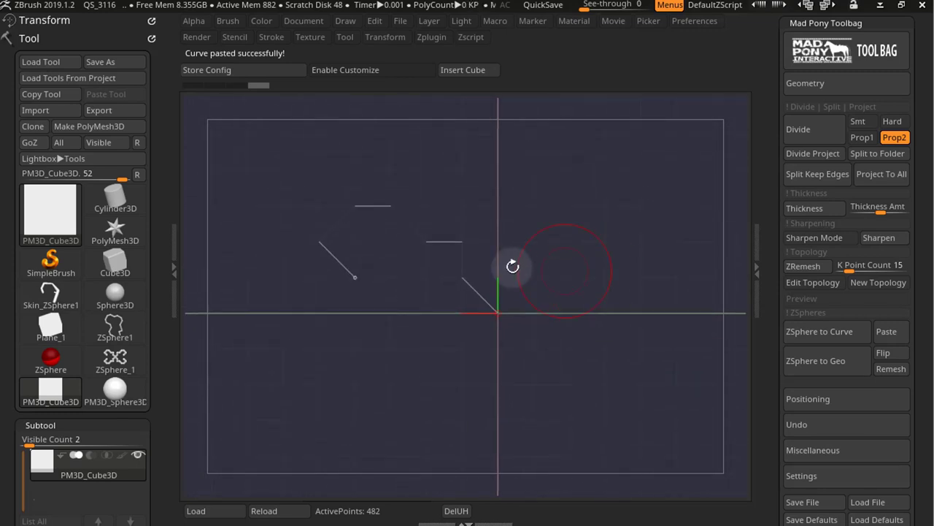
# Return to ZSphere_1 and add two symmetrical outward branches from the upper corners of its arms.
pyautogui.click(120, 361)
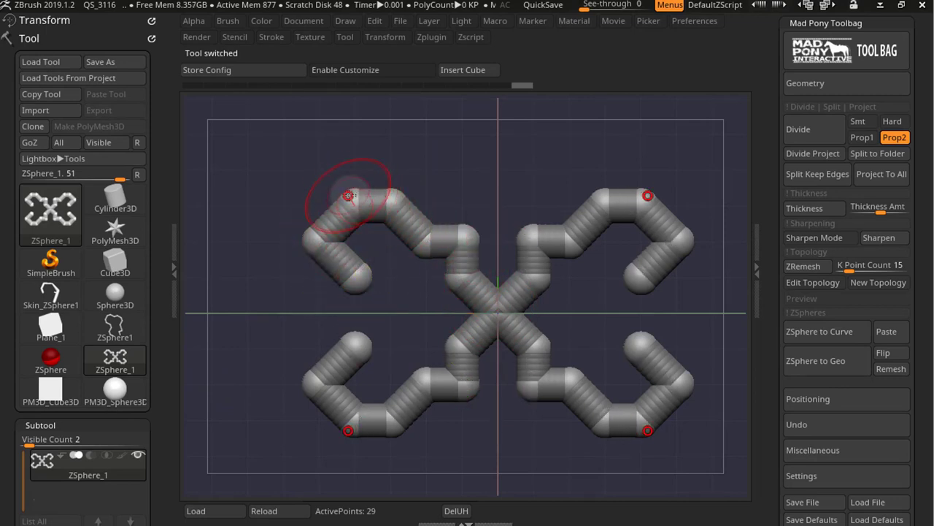
pyautogui.press('space')
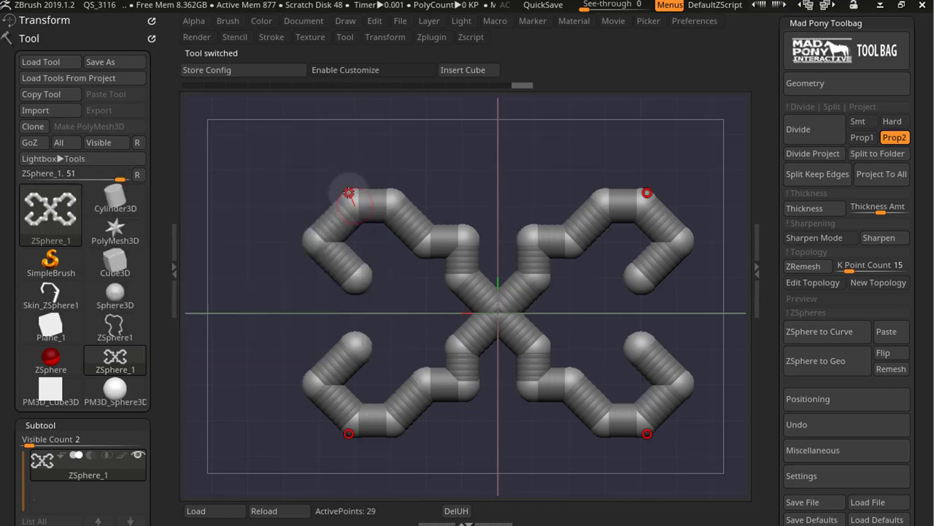
pyautogui.moveTo(349, 195); pyautogui.dragTo(276, 136)
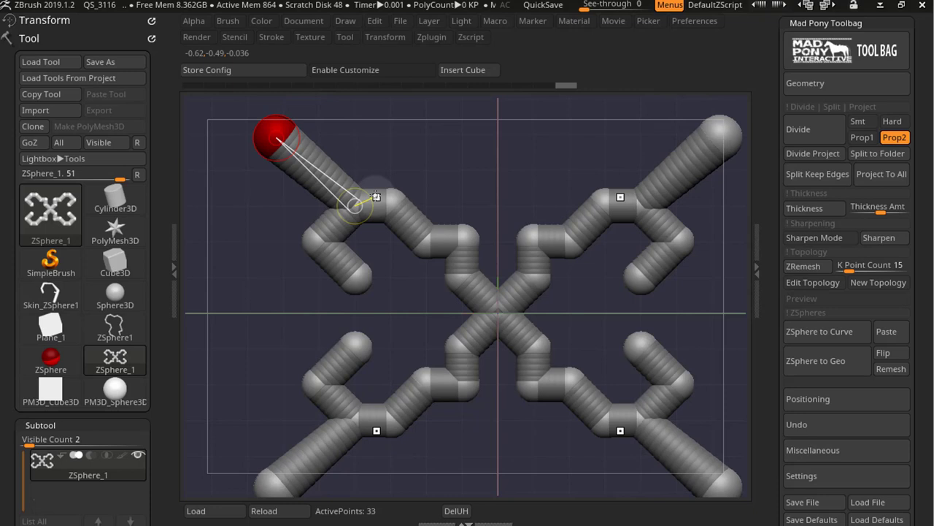
pyautogui.moveTo(397, 193); pyautogui.dragTo(441, 116)
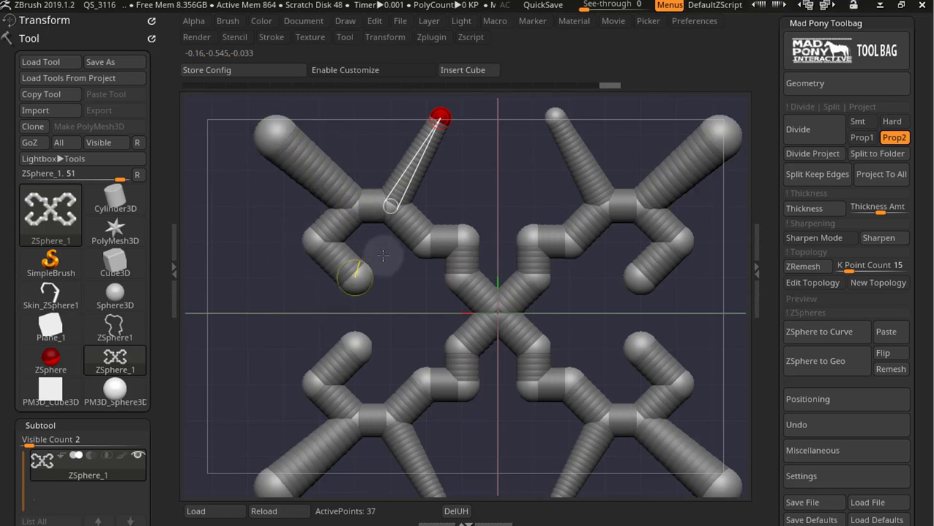
# Save the branched ZSphere_1 as a curve, paste it onto PM3D_Cube3D, and return to ZSphere_1 for comparison.
pyautogui.click(818, 332)
pyautogui.click(117, 330)
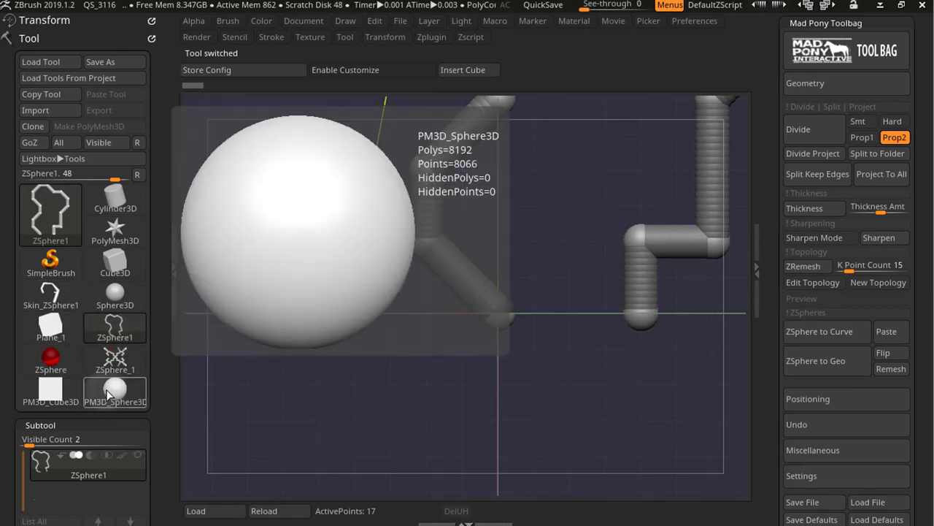
pyautogui.click(116, 390)
pyautogui.click(53, 392)
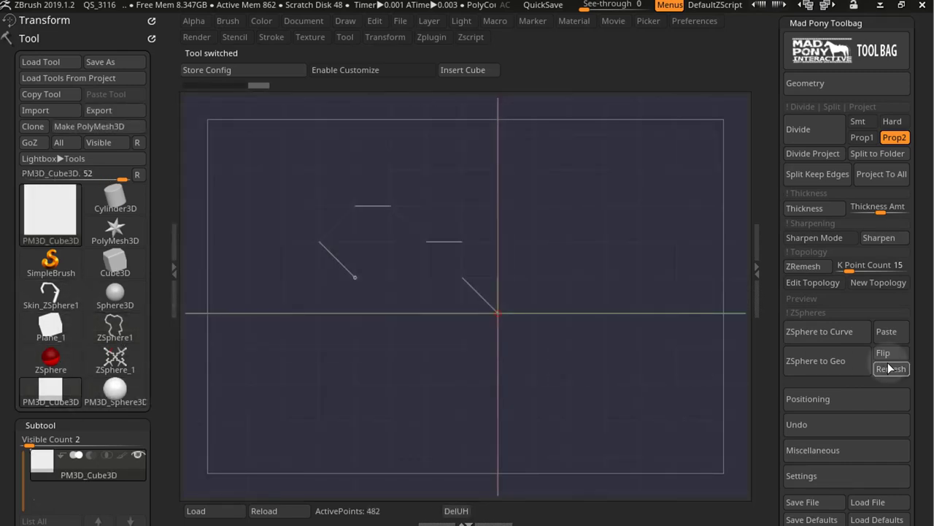
pyautogui.click(903, 333)
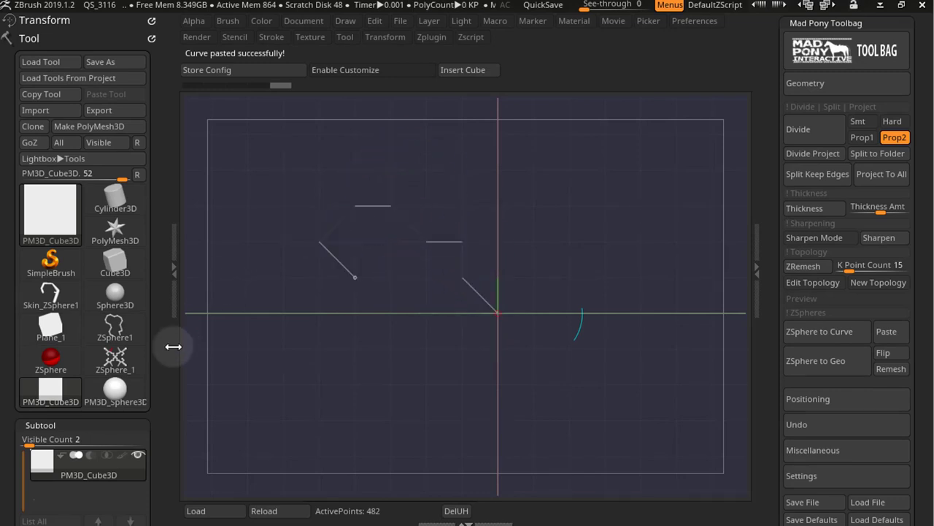
pyautogui.click(115, 363)
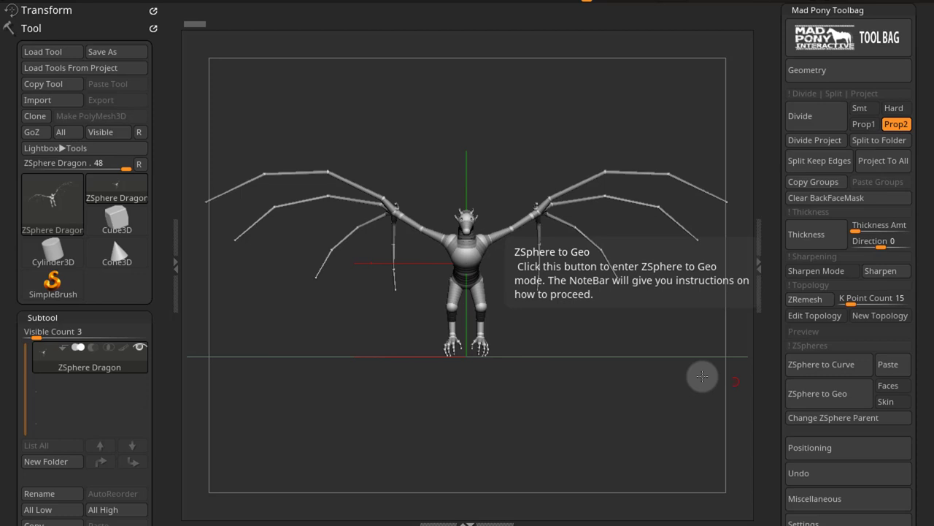
# Enter ZSphere to Geo mode on the ZSphere Dragon with one wing framed from behind.
pyautogui.moveTo(692, 305); pyautogui.dragTo(547, 318)
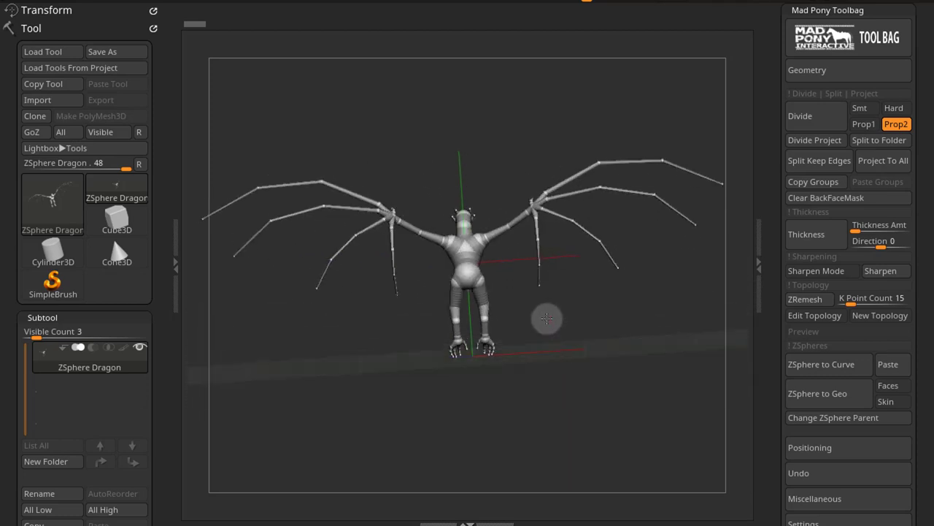
pyautogui.keyDown('alt'); pyautogui.moveTo(652, 279); pyautogui.dragTo(468, 393); pyautogui.keyUp('alt')
pyautogui.keyDown('alt'); pyautogui.moveTo(723, 322); pyautogui.dragTo(630, 361); pyautogui.keyUp('alt')
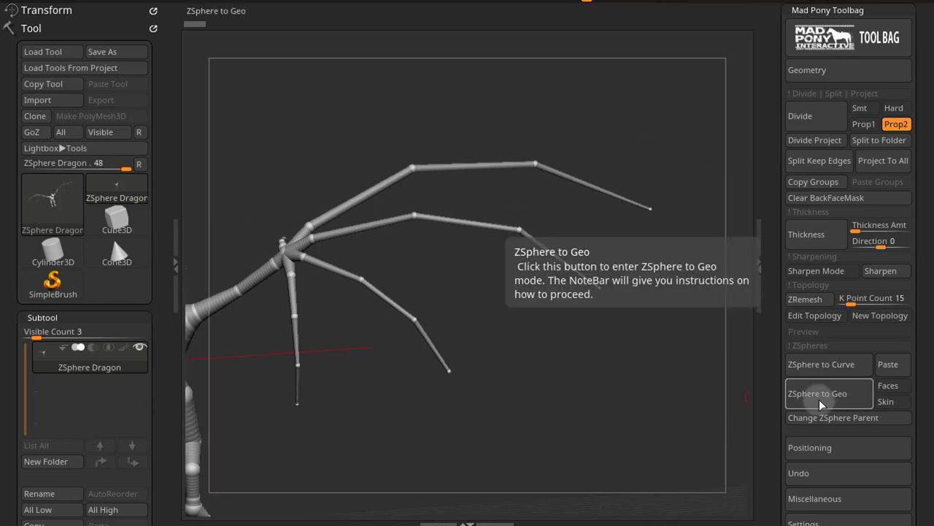
pyautogui.click(818, 399)
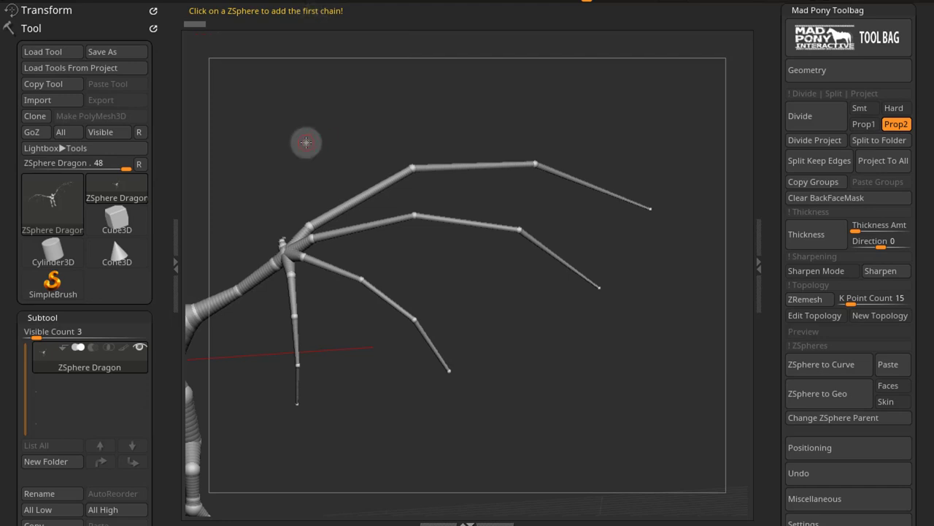
# Add the upper two wing finger chains by their tip ZSpheres and generate geometry between them with ZSphere to Geo.
pyautogui.keyDown('alt'); pyautogui.moveTo(250, 437); pyautogui.dragTo(365, 422); pyautogui.keyUp('alt')
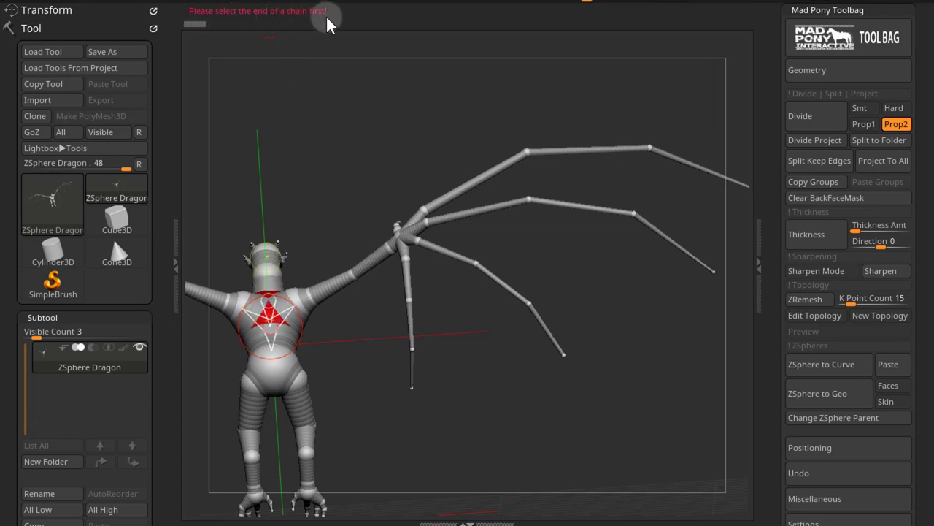
pyautogui.keyDown('alt'); pyautogui.moveTo(617, 304); pyautogui.dragTo(512, 325); pyautogui.keyUp('alt')
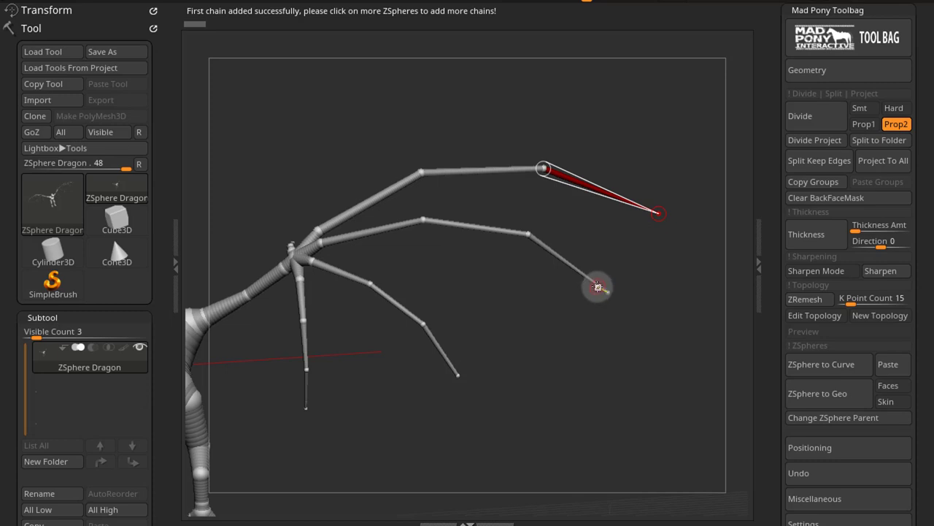
pyautogui.click(597, 286)
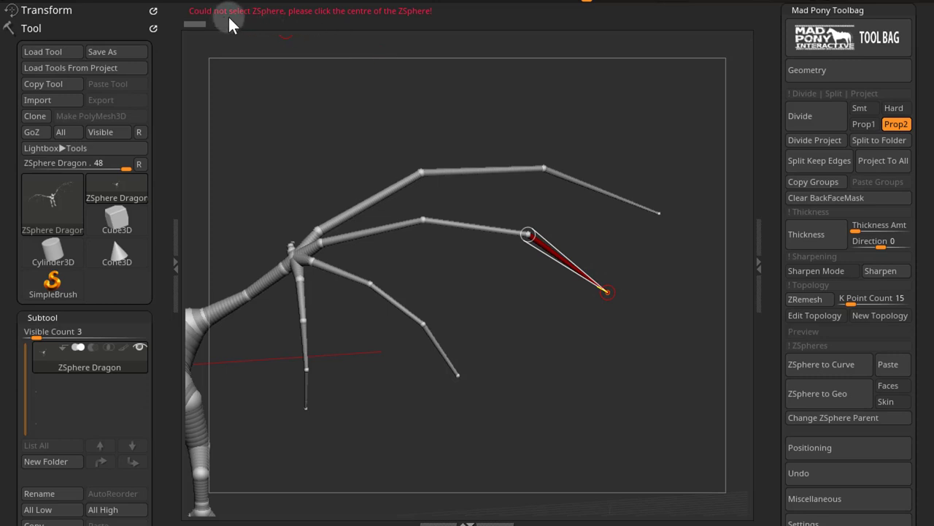
pyautogui.moveTo(379, 18)
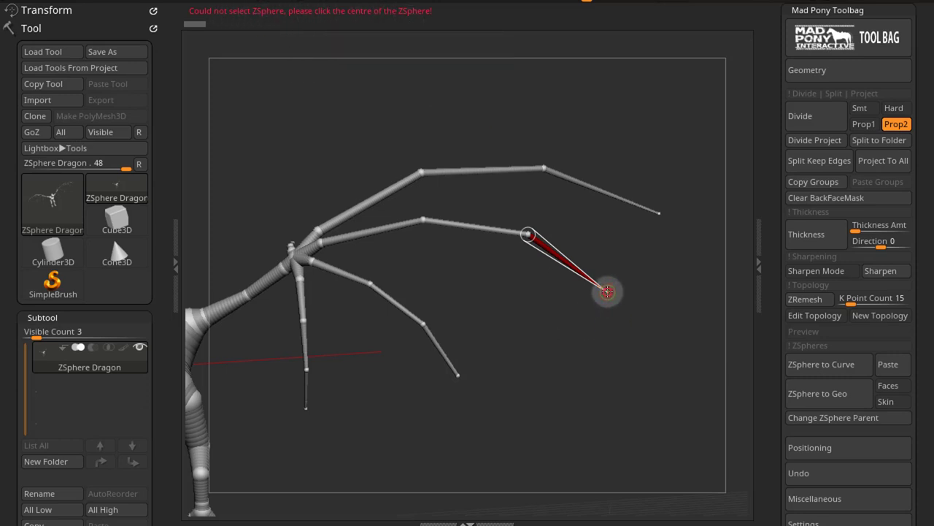
pyautogui.click(608, 292)
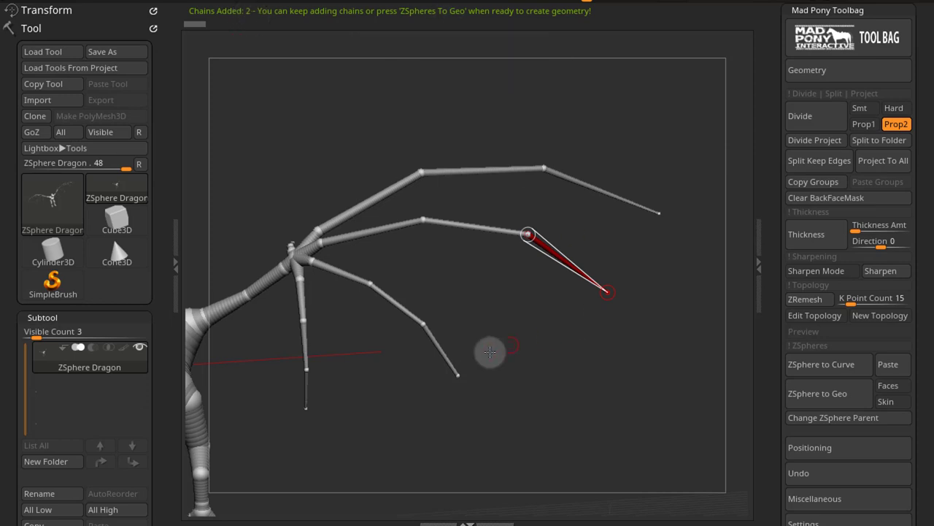
pyautogui.click(820, 395)
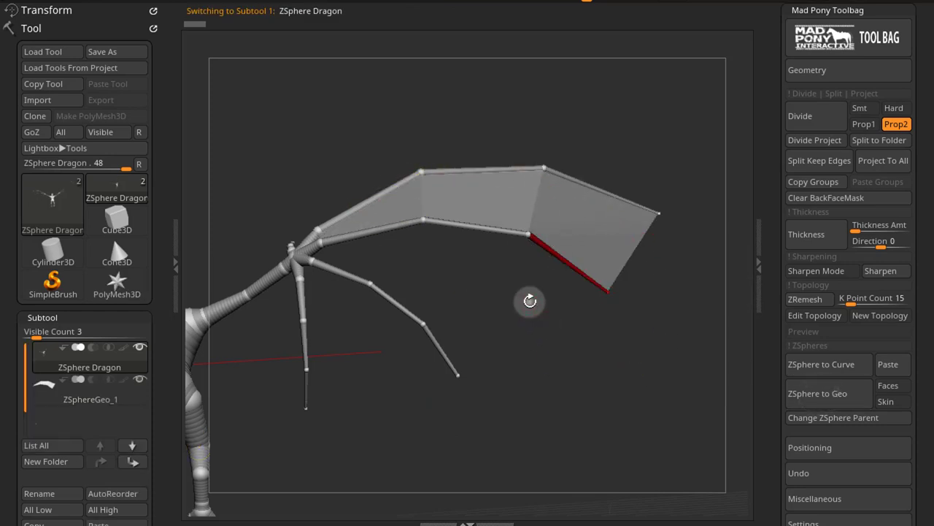
pyautogui.moveTo(531, 303); pyautogui.dragTo(522, 328)
# Delete the ZSphereGeo_1 subtool that spans only the upper two wing fingers.
pyautogui.click(93, 398)
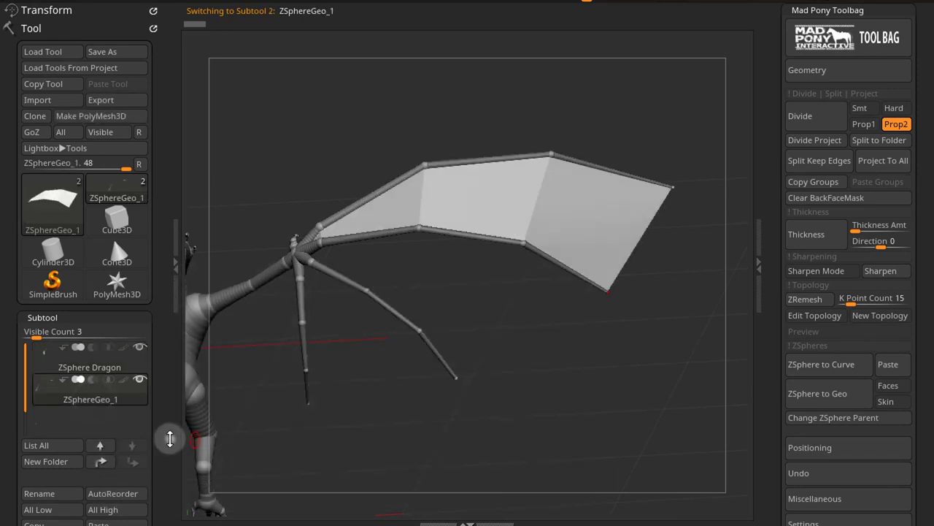
pyautogui.scroll(-3, 173, 440)
pyautogui.click(53, 481)
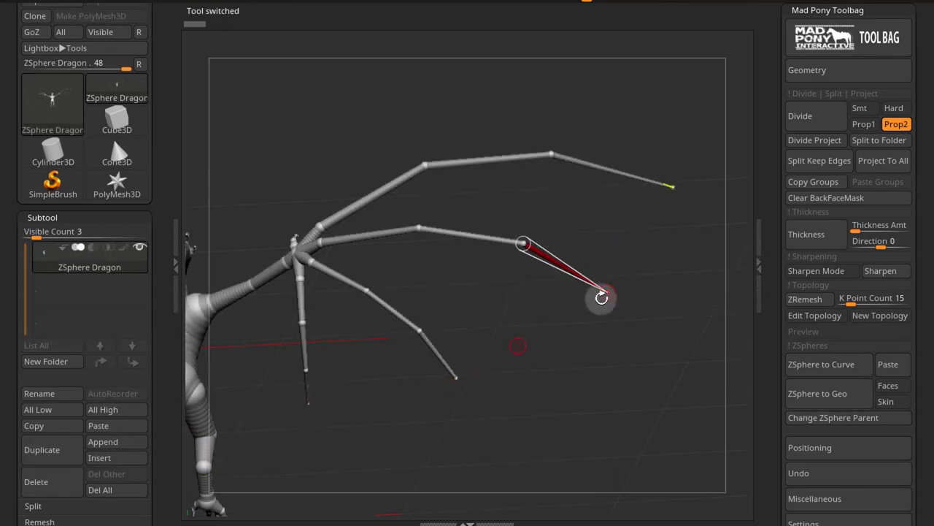
# Generate a wing membrane with ZSphere to Geo from the four finger chains and the chest ZSphere.
pyautogui.click(827, 398)
pyautogui.click(673, 187)
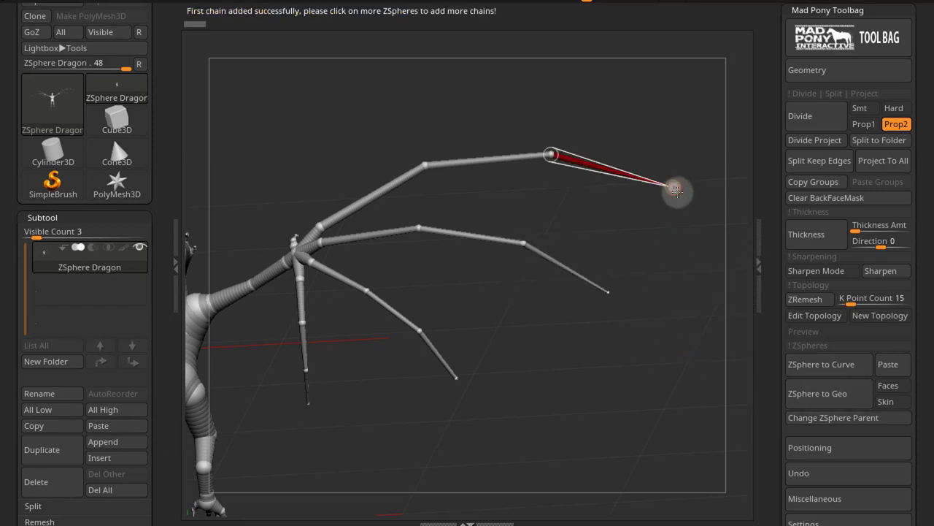
pyautogui.click(608, 291)
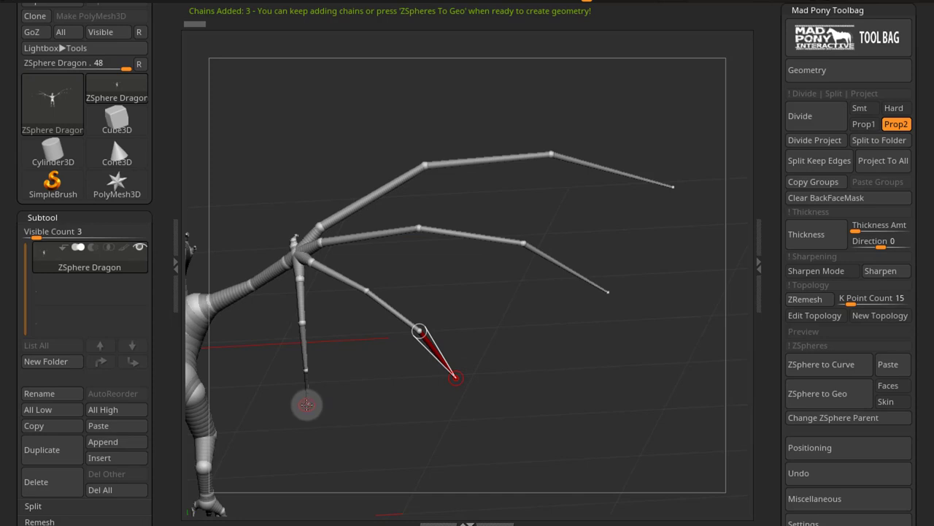
pyautogui.keyDown('ctrl'); pyautogui.moveTo(295, 419); pyautogui.dragTo(567, 375, button='right'); pyautogui.keyUp('ctrl')
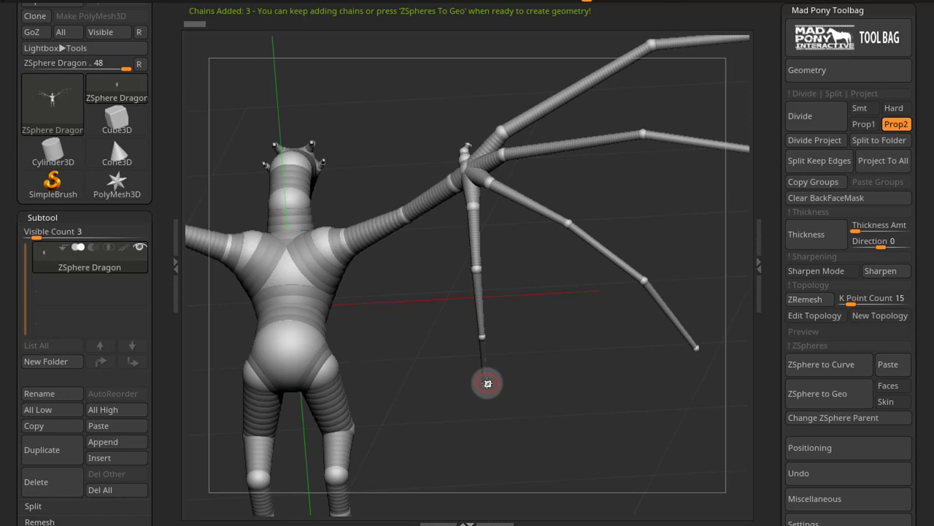
pyautogui.click(487, 385)
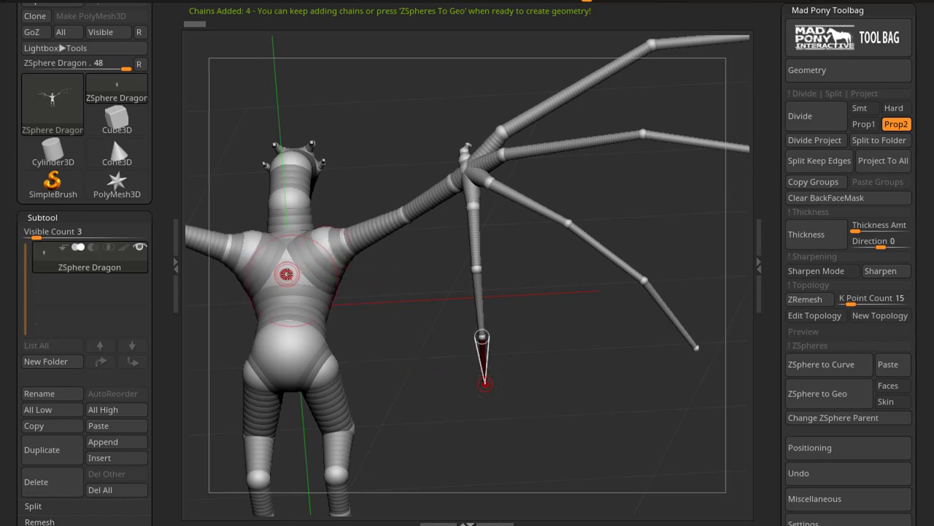
pyautogui.click(829, 393)
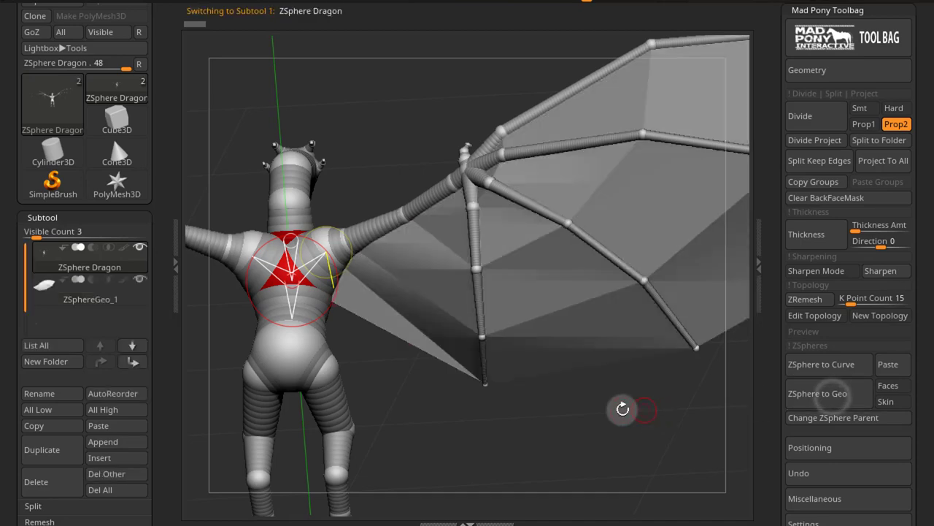
pyautogui.moveTo(632, 409); pyautogui.dragTo(380, 343)
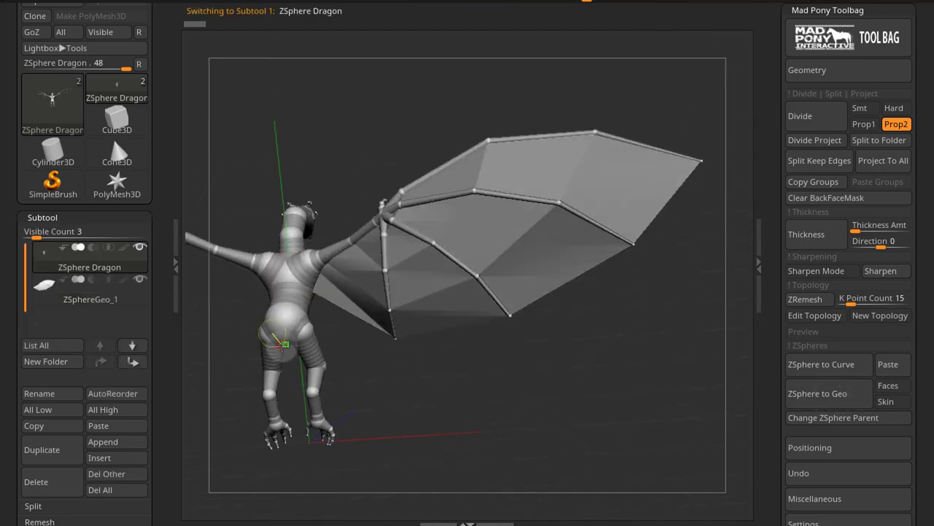
pyautogui.moveTo(420, 393); pyautogui.dragTo(637, 408)
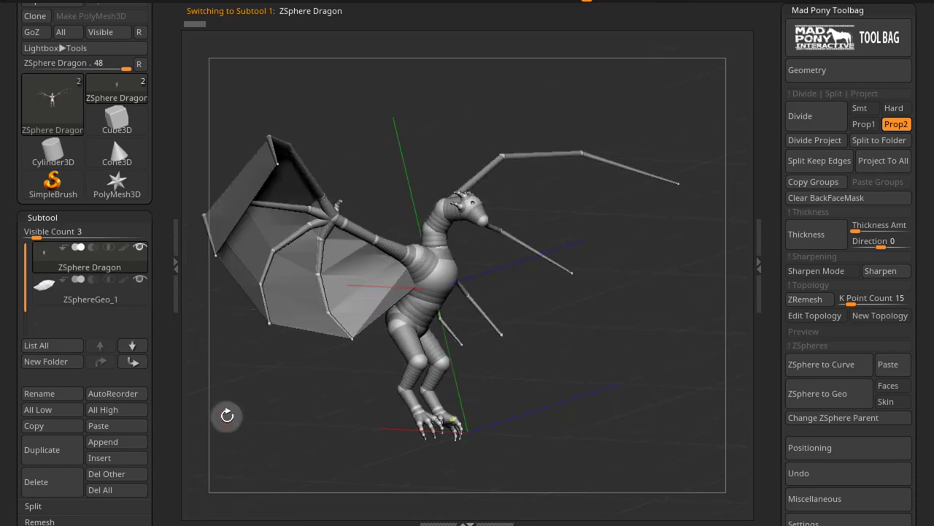
# Make ZSphereGeo_1 the active subtool and turn off its double-sided display.
pyautogui.click(64, 303)
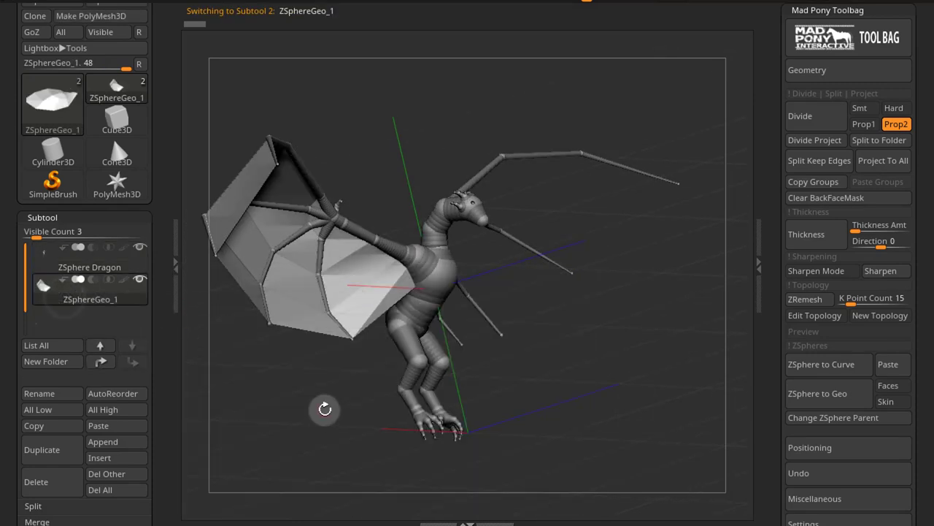
pyautogui.moveTo(311, 384); pyautogui.dragTo(254, 376)
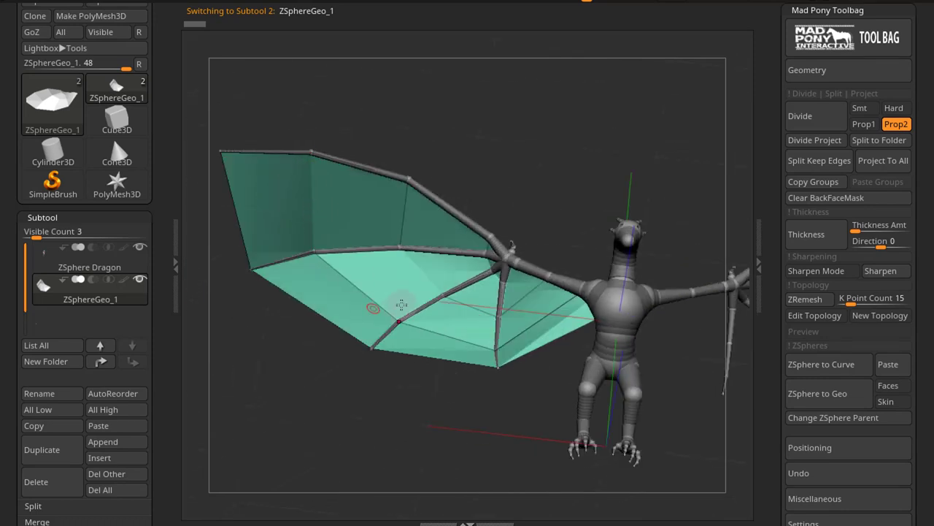
pyautogui.moveTo(334, 411); pyautogui.dragTo(335, 403)
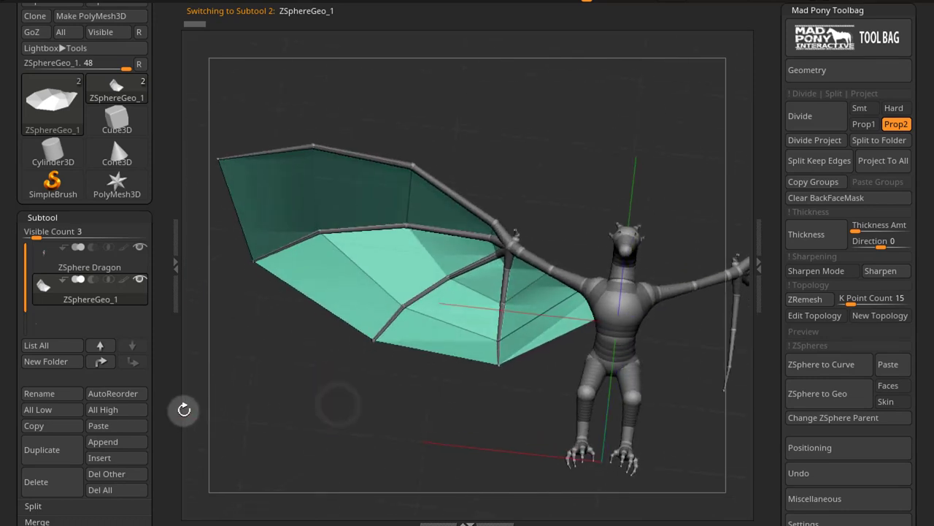
pyautogui.moveTo(164, 414); pyautogui.dragTo(152, 235)
pyautogui.scroll(-1, 152, 235)
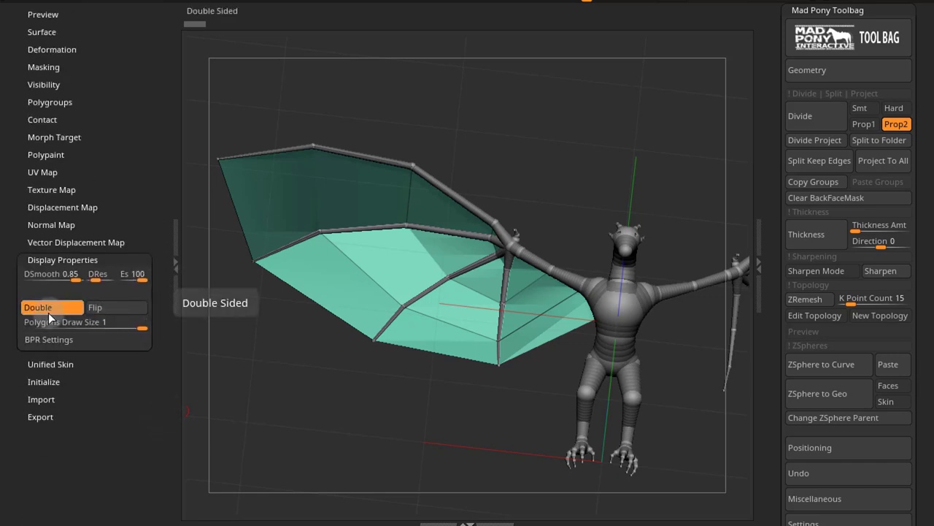
pyautogui.click(46, 307)
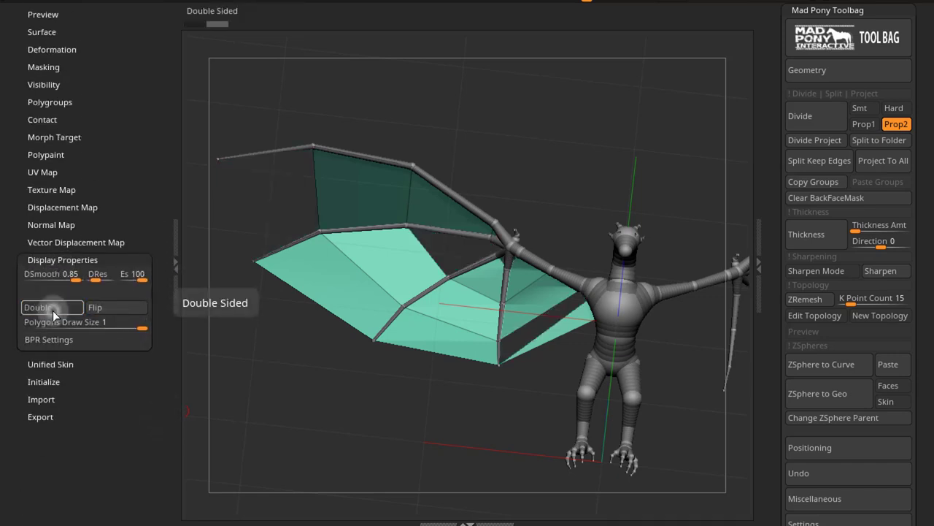
# Set ZModeler's polygon action to Flip Faces and flip the large wing membrane faces that point the wrong way.
pyautogui.moveTo(341, 372)
pyautogui.mouseDown()
pyautogui.moveTo(323, 369)
pyautogui.moveTo(362, 409)
pyautogui.moveTo(352, 360)
pyautogui.mouseUp()
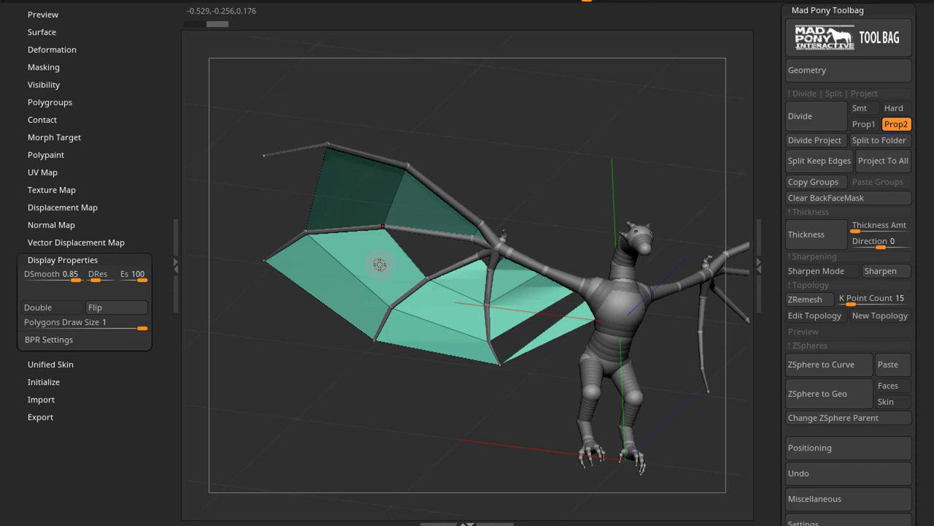
pyautogui.press('b')
pyautogui.press('Escape')
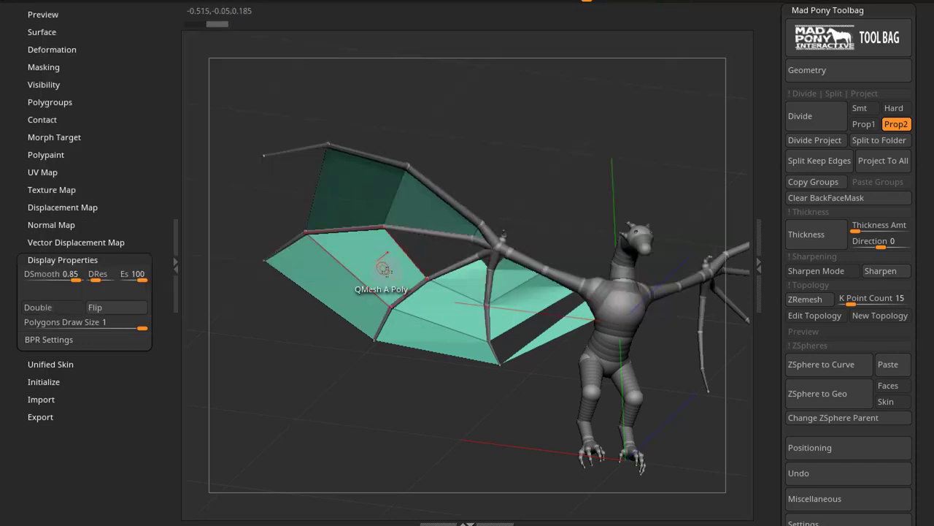
pyautogui.press('space')
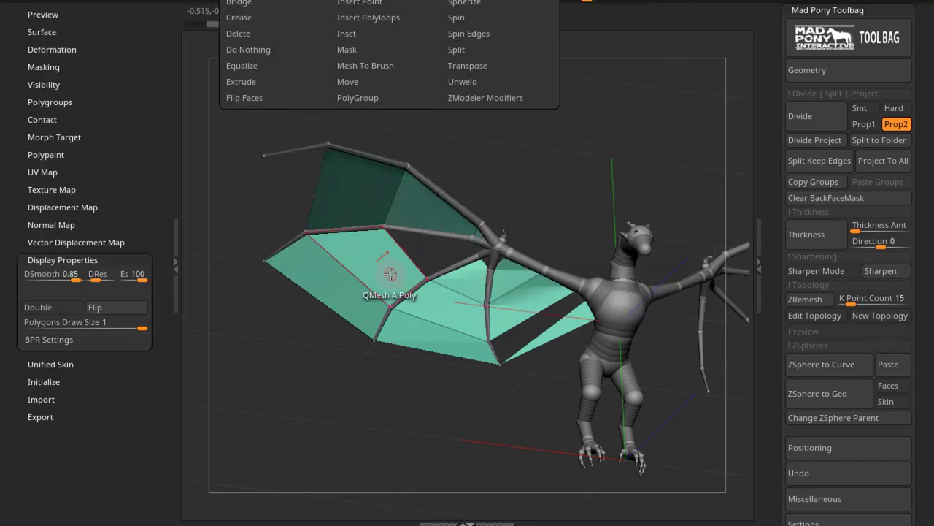
pyautogui.click(263, 97)
pyautogui.moveTo(241, 107); pyautogui.dragTo(355, 134)
pyautogui.moveTo(565, 112); pyautogui.dragTo(324, 113)
pyautogui.moveTo(503, 156); pyautogui.dragTo(530, 159)
pyautogui.click(452, 338)
pyautogui.click(572, 266)
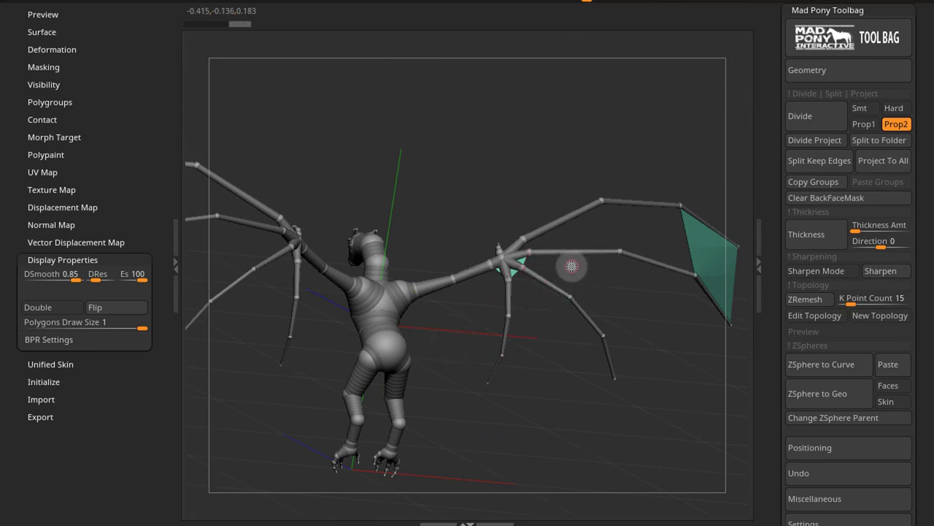
pyautogui.click(706, 248)
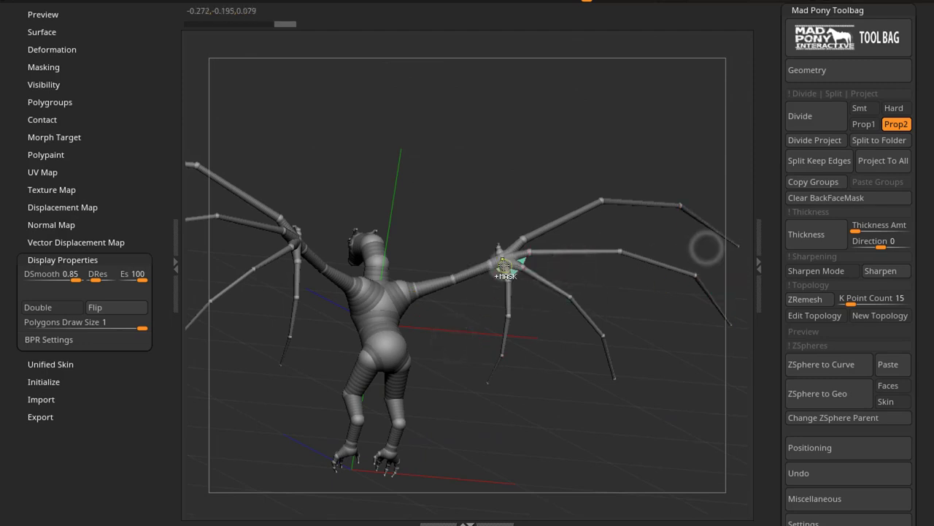
# Isolate the wing membrane and flip the three small reversed faces at the wing's wrist joint.
pyautogui.keyDown('ctrl'); pyautogui.moveTo(504, 267); pyautogui.dragTo(709, 381, button='right'); pyautogui.keyUp('ctrl')
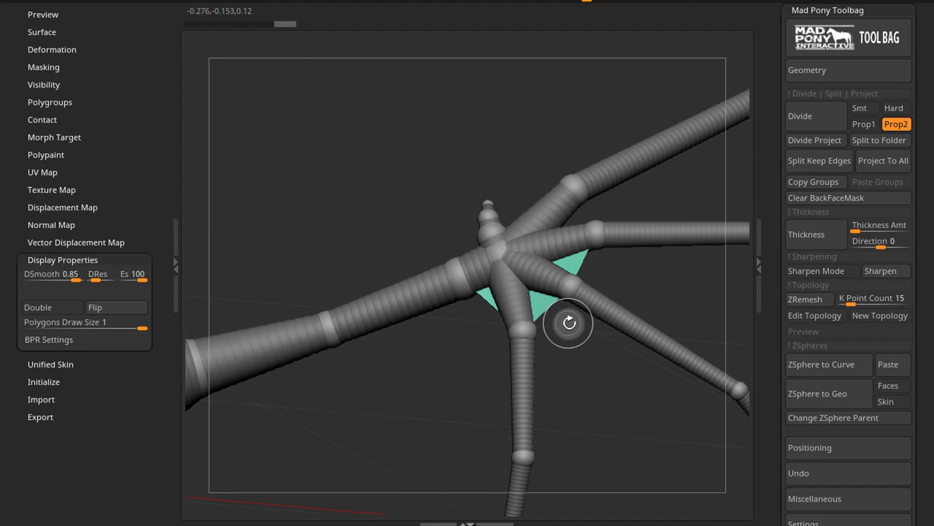
pyautogui.hotkey('ctrl', 'shift', 's')
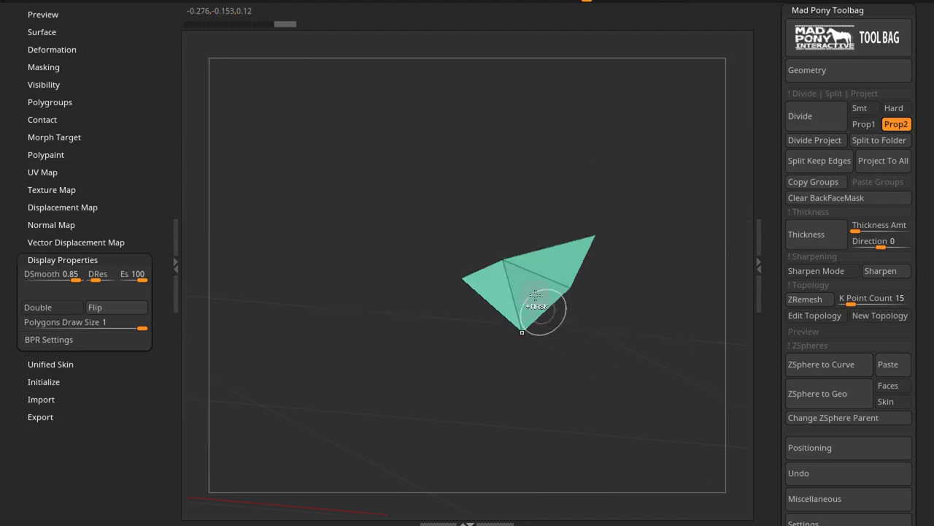
pyautogui.click(551, 262)
pyautogui.click(536, 290)
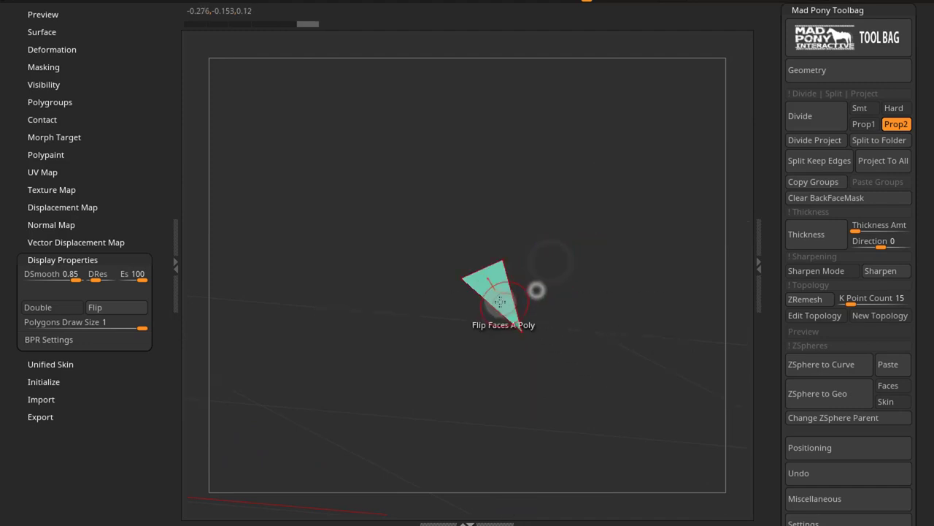
pyautogui.click(494, 291)
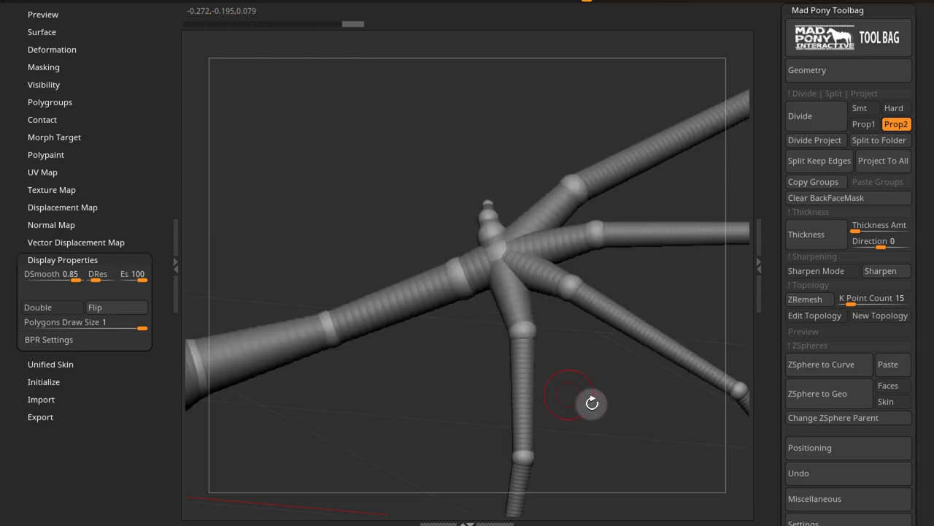
pyautogui.moveTo(576, 400); pyautogui.dragTo(452, 394)
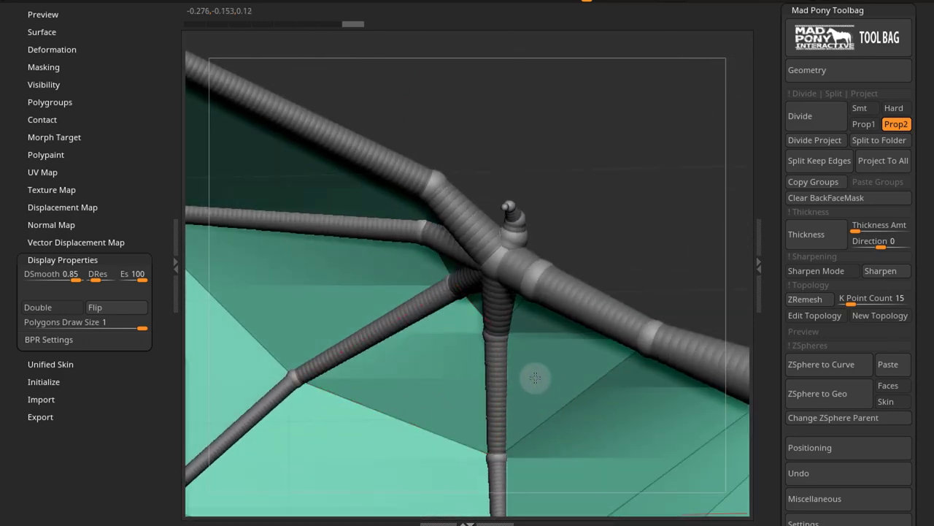
# Set the Thickness Amt to 0.05714 and apply Thickness to the wing membrane.
pyautogui.keyDown('ctrl'); pyautogui.moveTo(536, 377); pyautogui.dragTo(357, 300, button='right'); pyautogui.keyUp('ctrl')
pyautogui.keyDown('alt'); pyautogui.moveTo(473, 220); pyautogui.dragTo(529, 170, button='right'); pyautogui.keyUp('alt')
pyautogui.moveTo(528, 170); pyautogui.dragTo(605, 188)
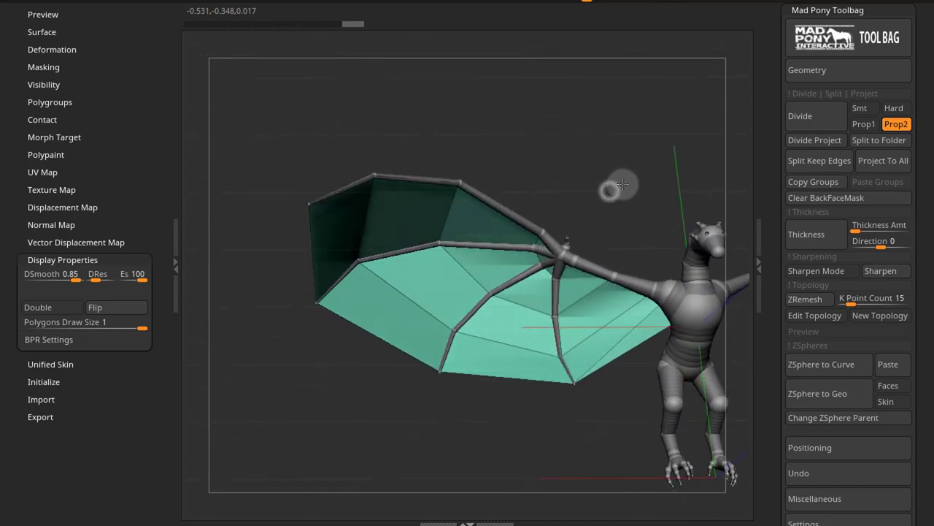
pyautogui.click(858, 231)
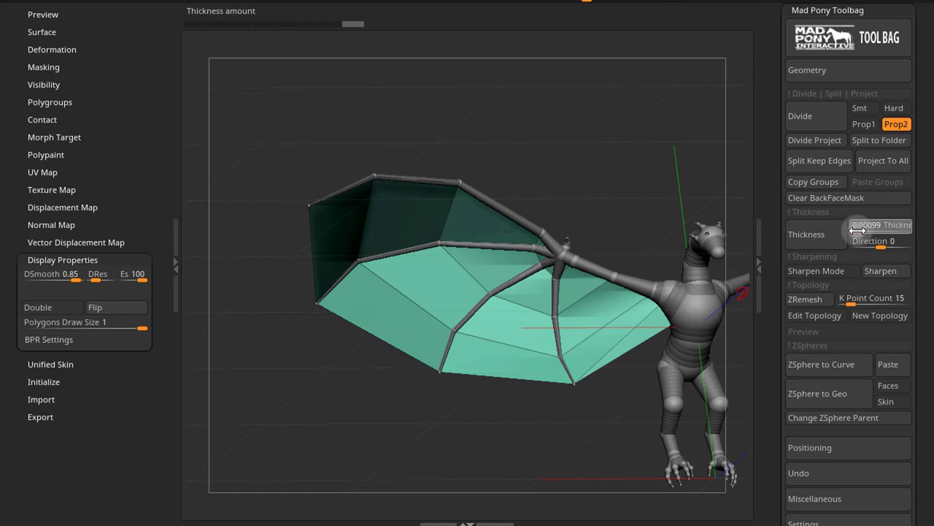
pyautogui.click(816, 239)
pyautogui.moveTo(598, 168); pyautogui.dragTo(436, 162)
# Mirror and weld the thickened wing membrane onto the dragon's opposite side.
pyautogui.scroll(10, 152, 246)
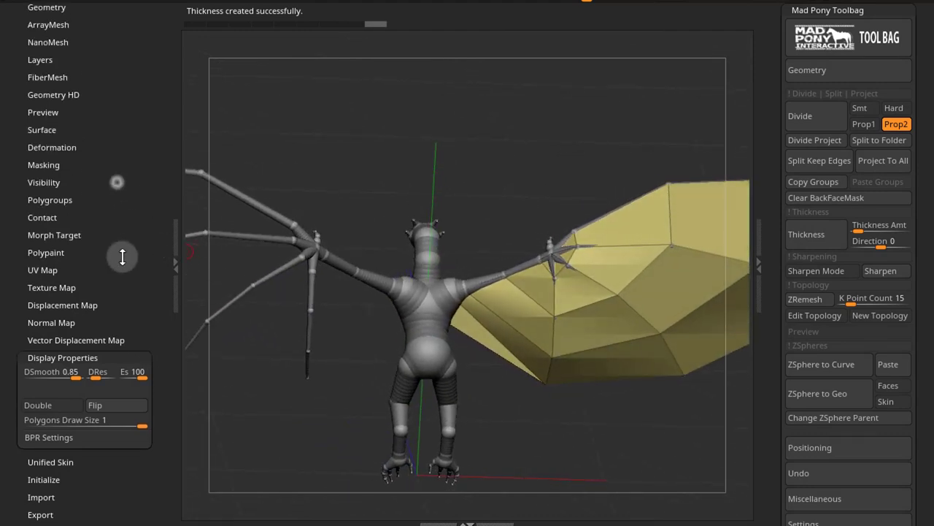
pyautogui.click(67, 255)
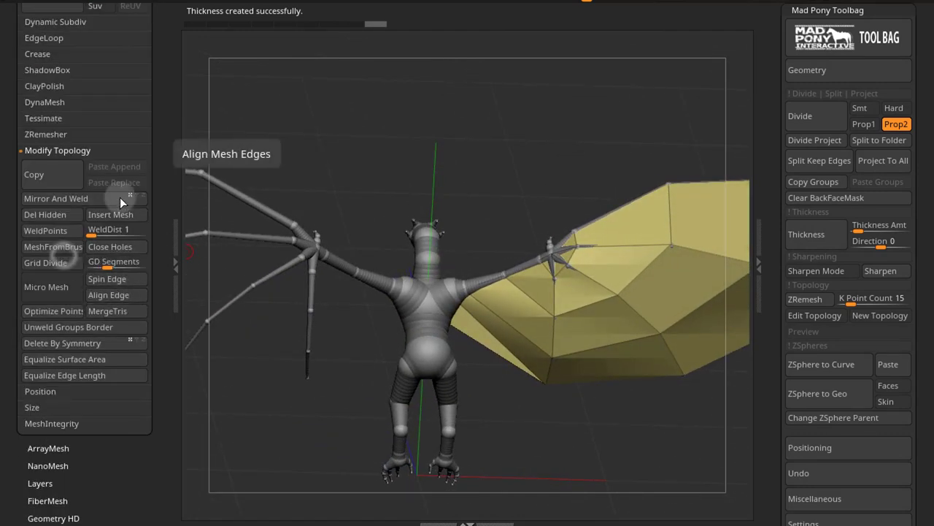
pyautogui.click(116, 135)
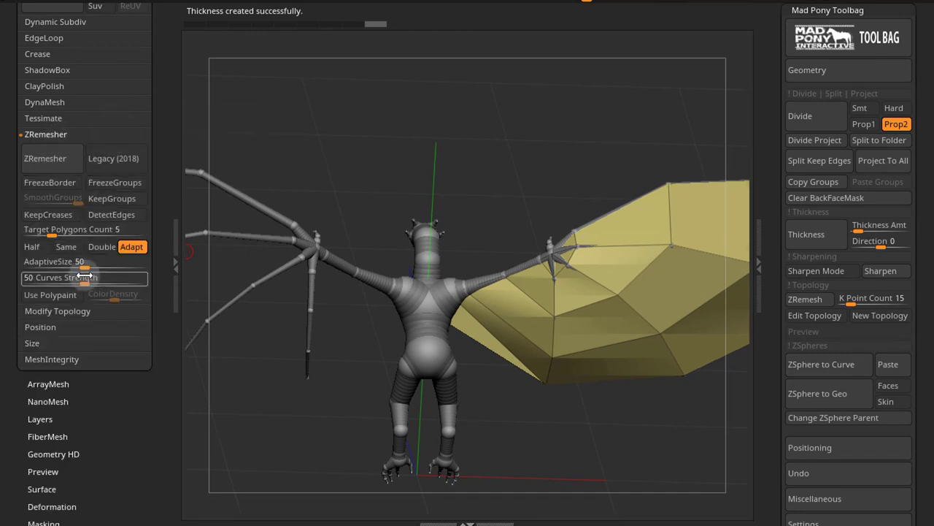
pyautogui.click(67, 313)
pyautogui.click(58, 198)
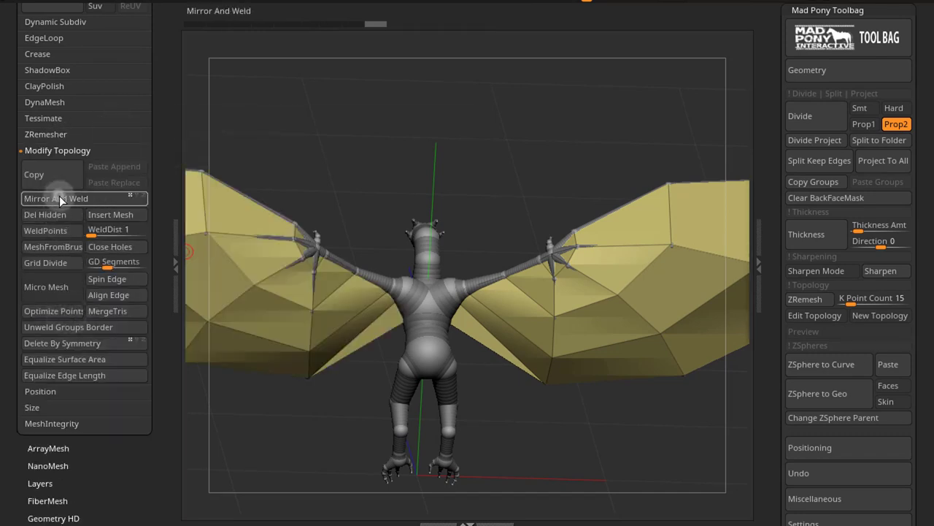
pyautogui.moveTo(381, 148); pyautogui.dragTo(526, 167)
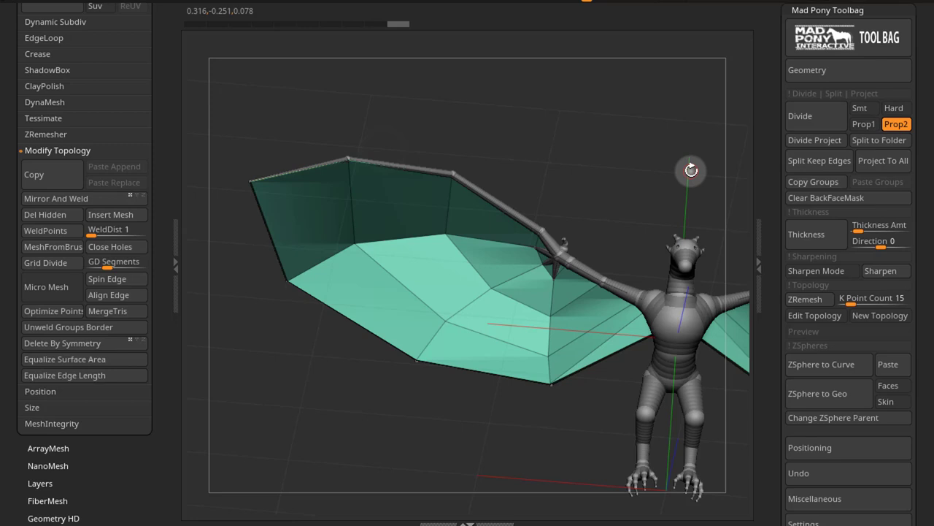
pyautogui.keyDown('alt'); pyautogui.moveTo(690, 171); pyautogui.dragTo(416, 143); pyautogui.keyUp('alt')
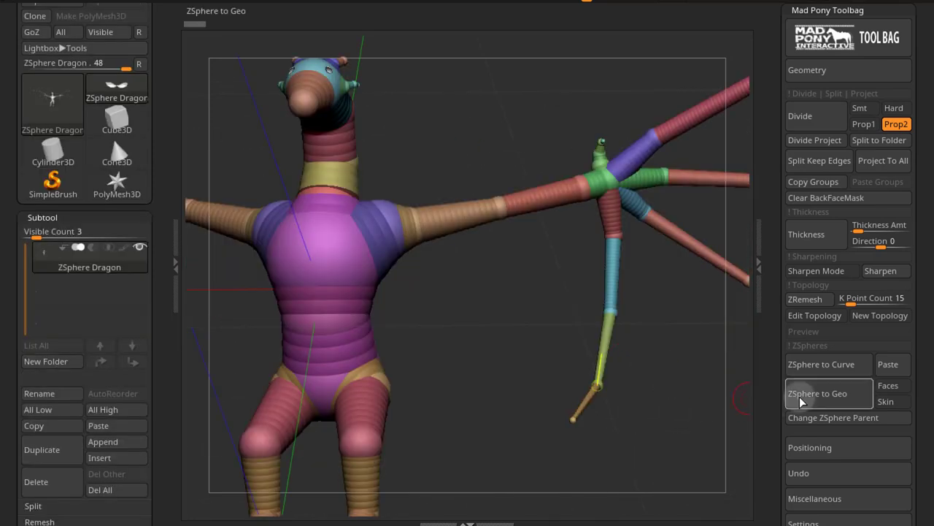
pyautogui.click(810, 393)
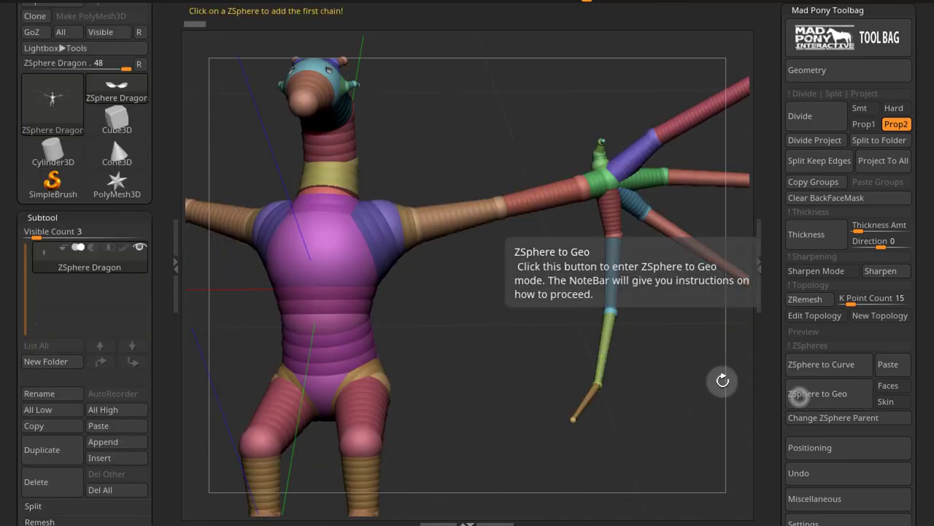
pyautogui.moveTo(566, 334); pyautogui.dragTo(611, 277)
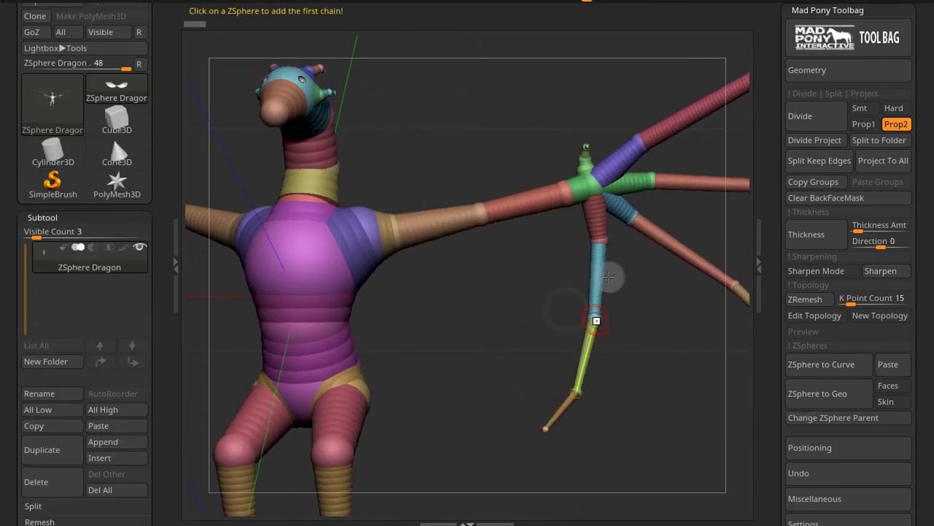
pyautogui.click(811, 392)
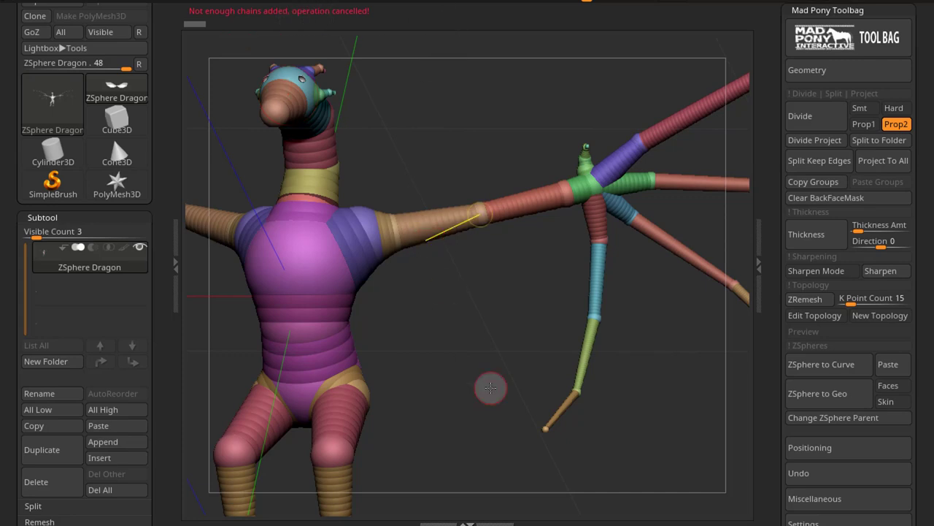
pyautogui.moveTo(497, 394); pyautogui.dragTo(527, 356)
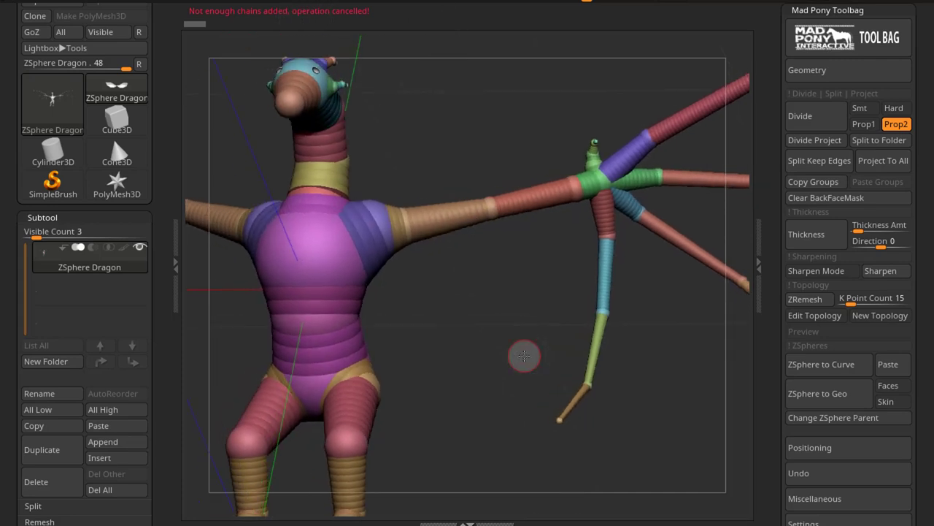
# Try to build ZSphere to Geo geometry between the innermost wing finger's tip and the abdomen ZSphere.
pyautogui.click(817, 398)
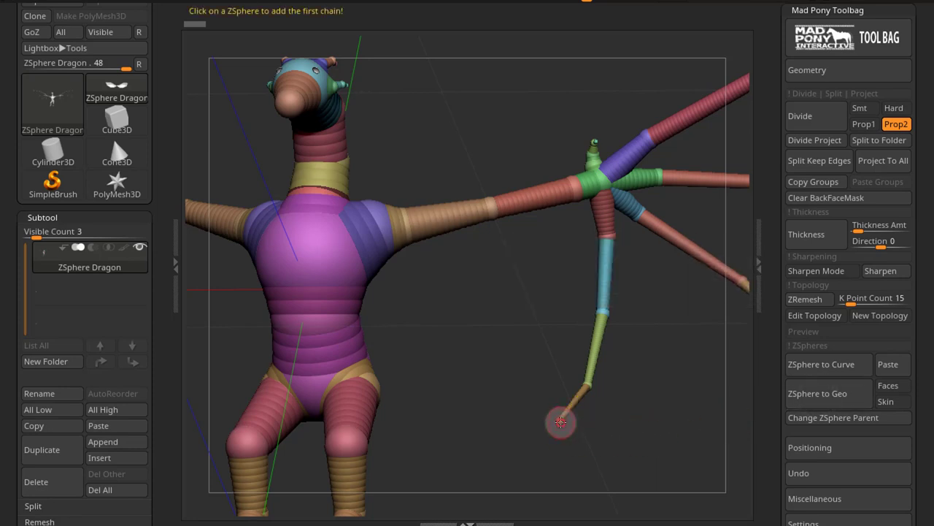
pyautogui.click(561, 422)
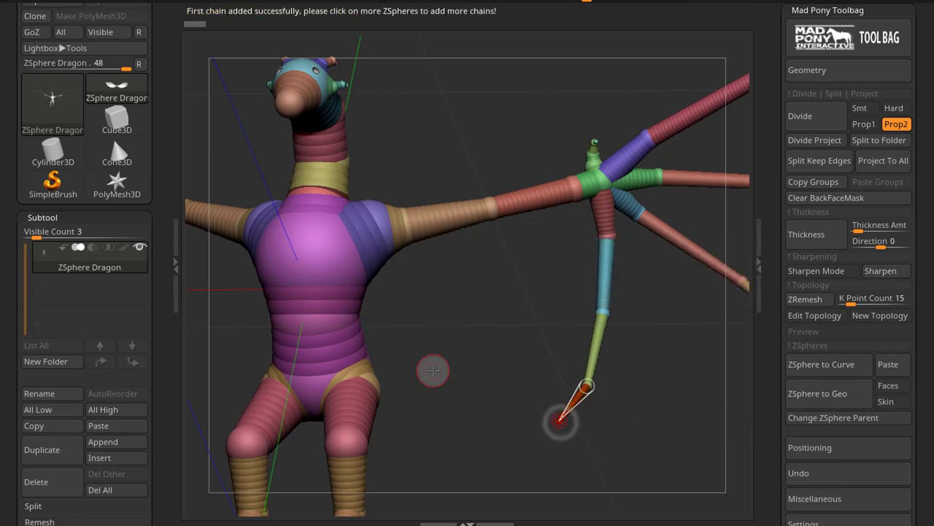
pyautogui.click(310, 324)
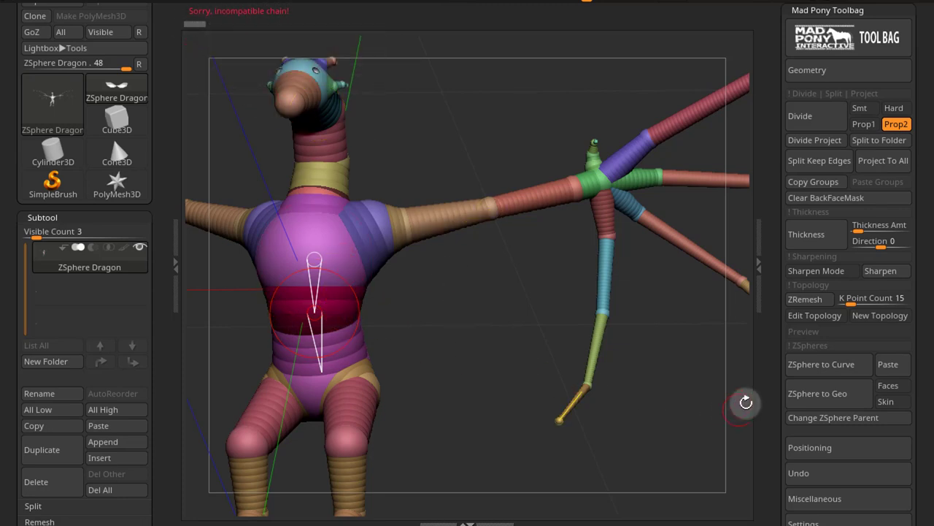
# Build a membrane with ZSphere to Geo from the chain at the innermost wing finger's tip to the chest ZSphere.
pyautogui.click(812, 394)
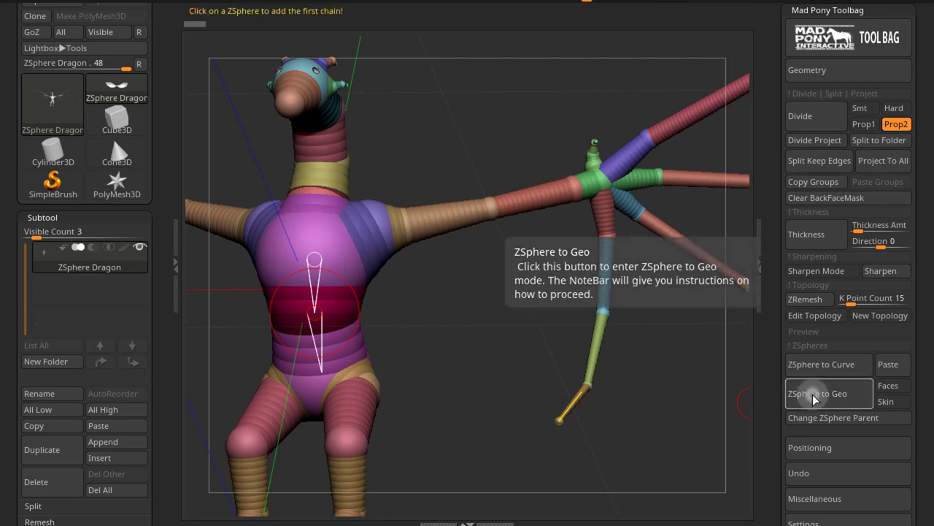
pyautogui.click(558, 421)
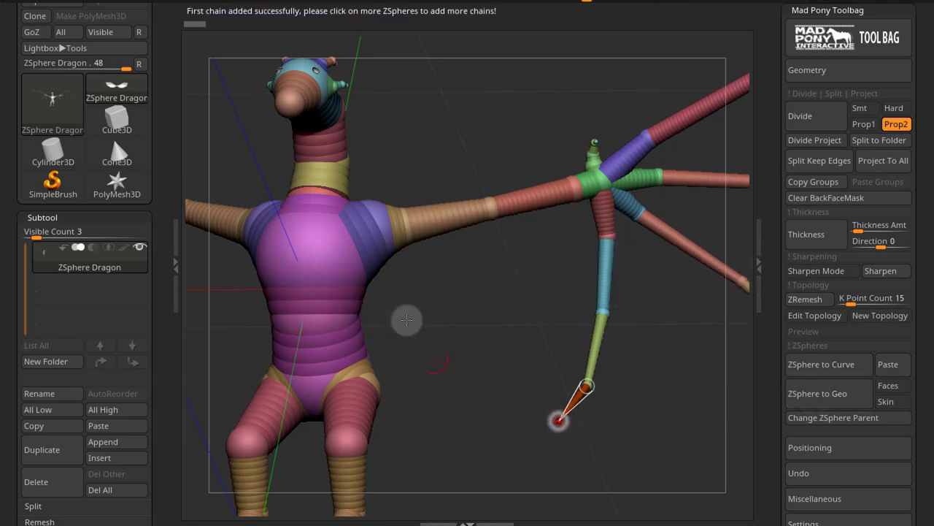
pyautogui.click(323, 255)
pyautogui.click(817, 394)
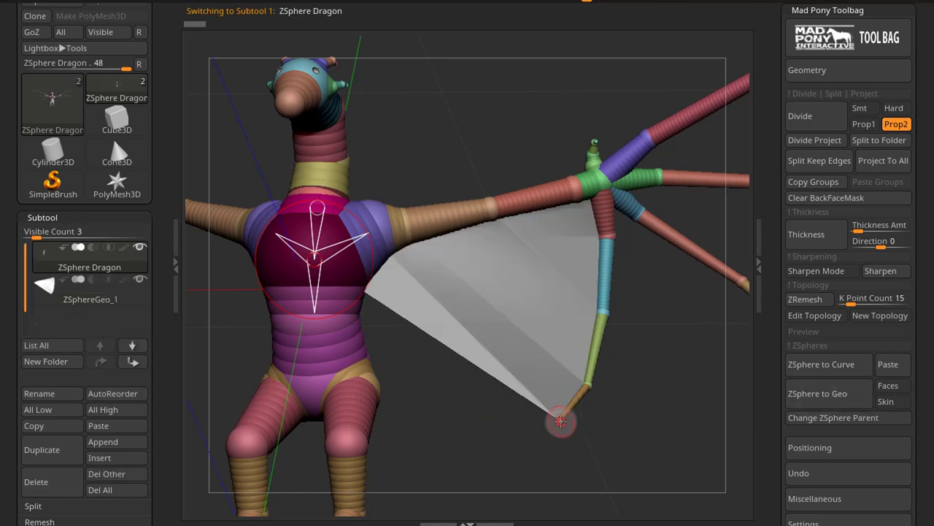
# Enable Faces mode for ZSphere to Geo and build a triangle joining the innermost finger's tip, the chest ZSphere and the abdomen ZSphere.
pyautogui.click(895, 387)
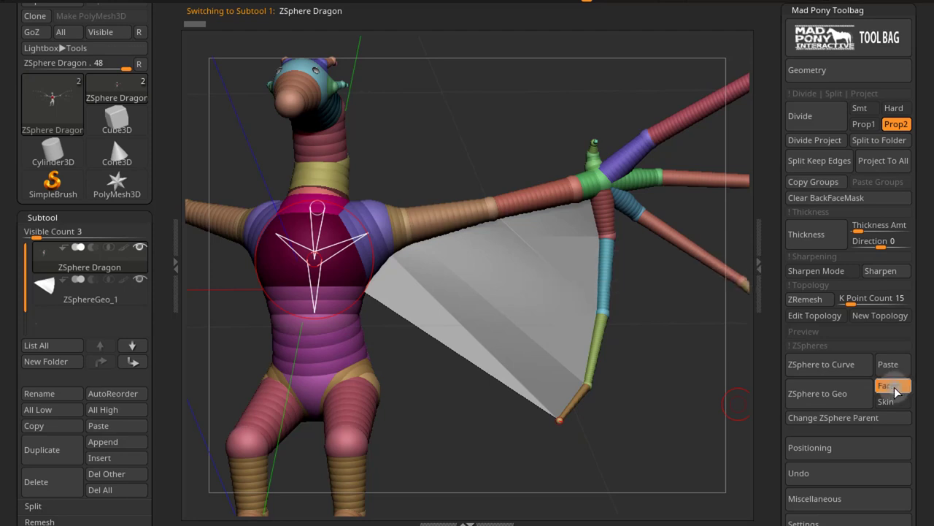
pyautogui.click(829, 395)
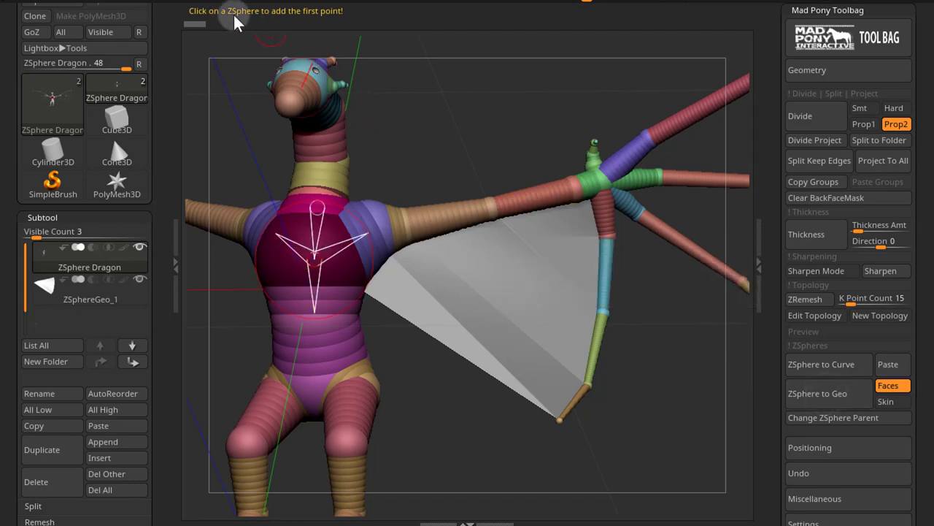
pyautogui.click(561, 422)
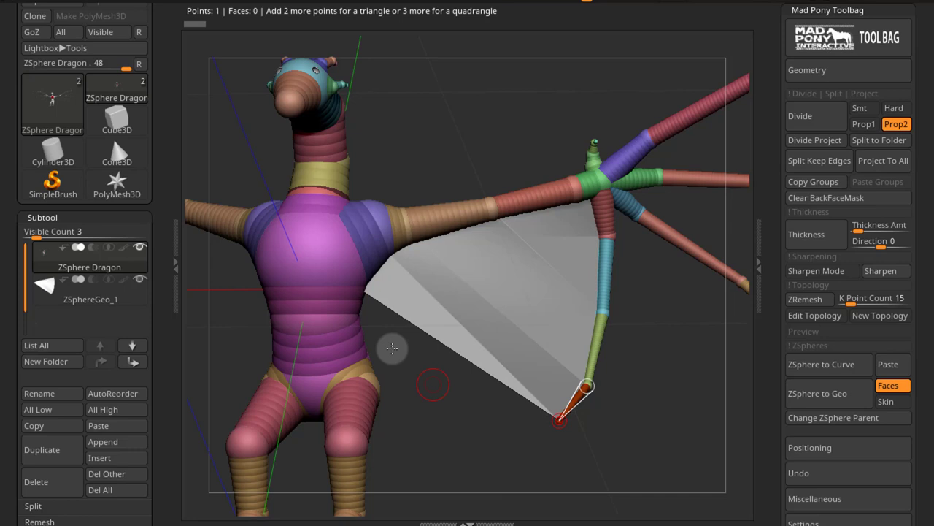
pyautogui.click(323, 264)
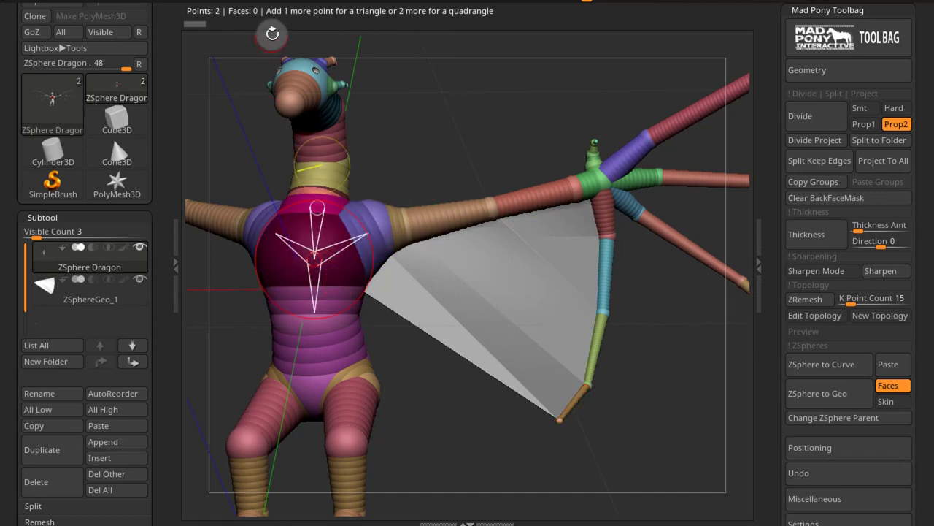
pyautogui.click(309, 322)
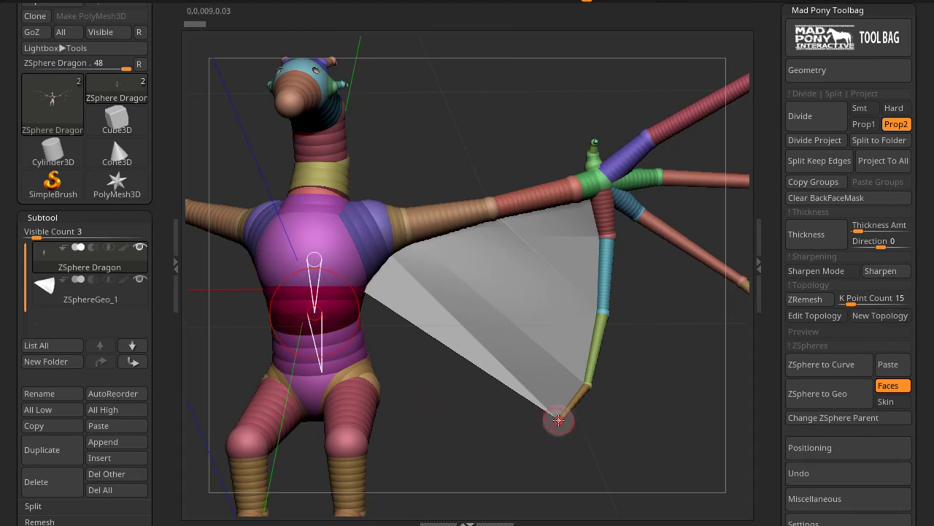
pyautogui.click(558, 420)
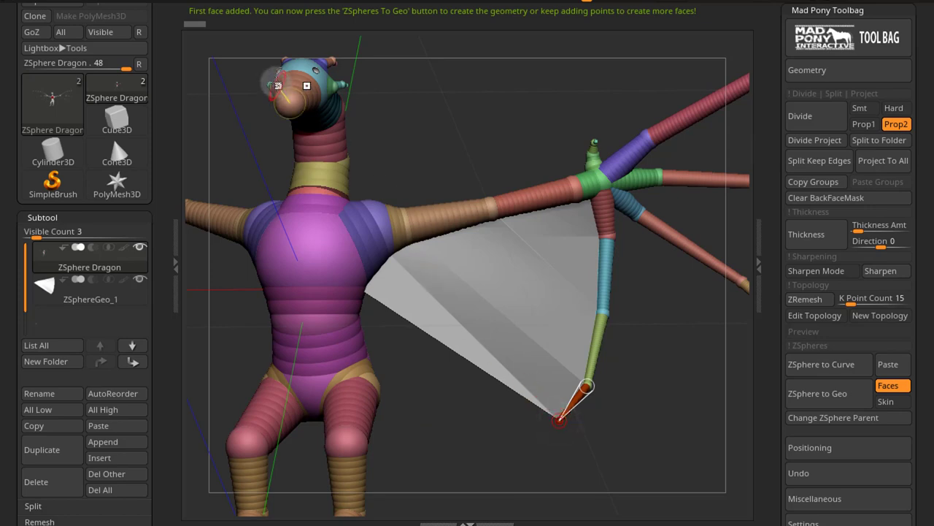
pyautogui.click(834, 394)
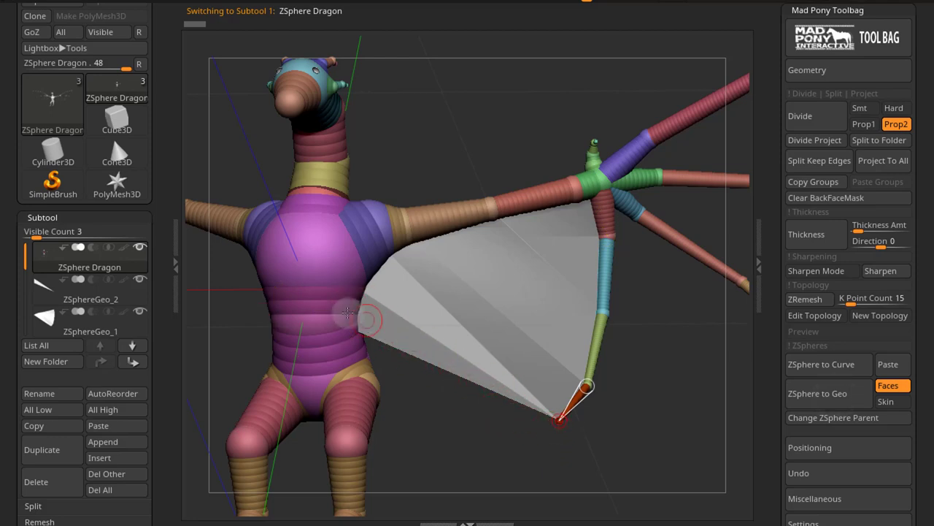
# Start another ZSphere to Geo face set and define a quadrangle between the knuckles and middle joints of the two uppermost wing fingers.
pyautogui.moveTo(532, 462); pyautogui.dragTo(532, 469)
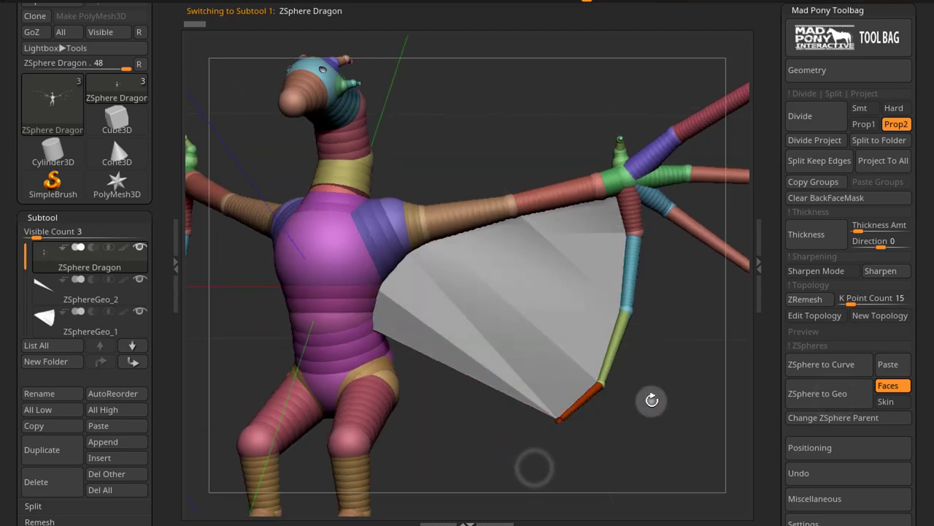
pyautogui.keyDown('alt'); pyautogui.moveTo(651, 400); pyautogui.dragTo(399, 448); pyautogui.keyUp('alt')
pyautogui.keyDown('alt'); pyautogui.moveTo(449, 413); pyautogui.dragTo(432, 413); pyautogui.keyUp('alt')
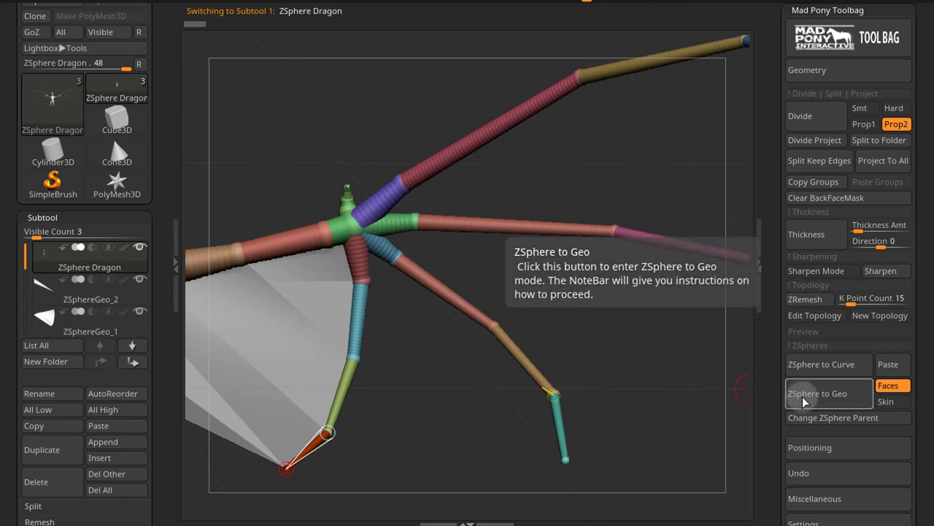
pyautogui.click(816, 401)
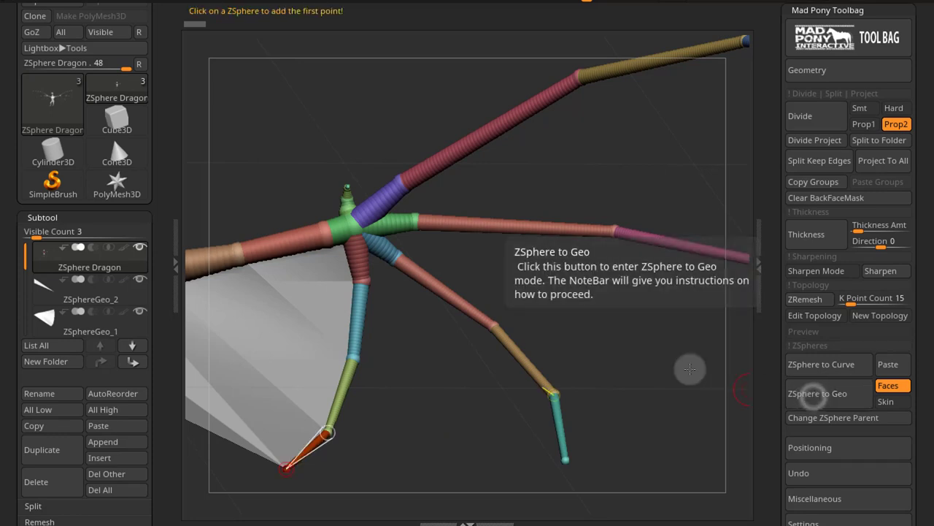
pyautogui.click(397, 181)
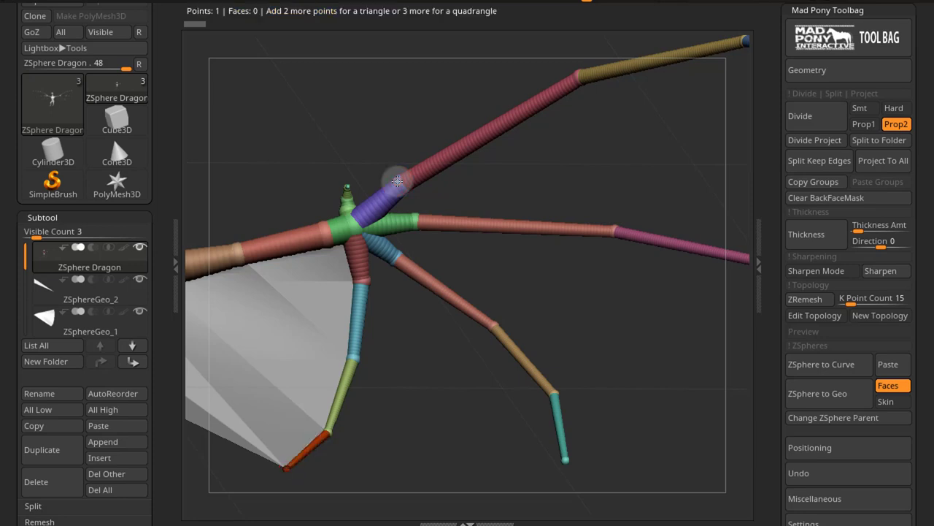
pyautogui.click(576, 74)
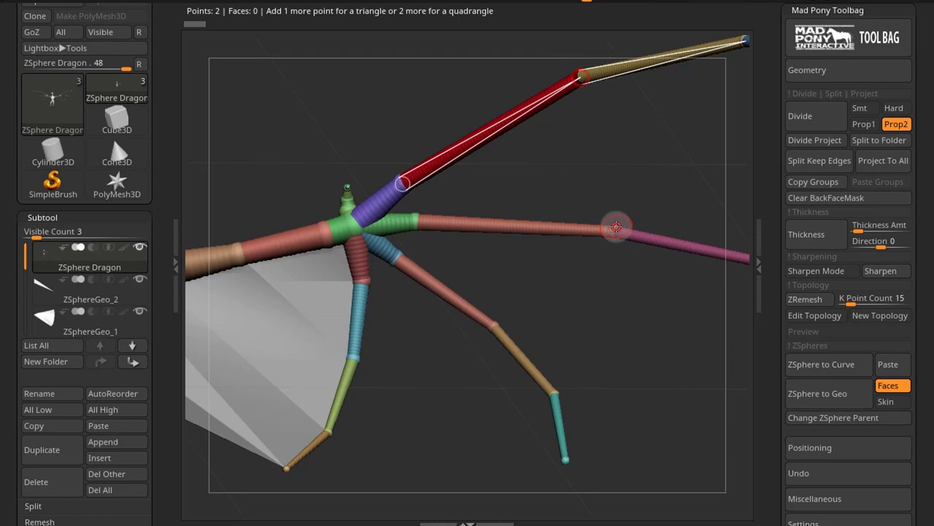
pyautogui.click(615, 227)
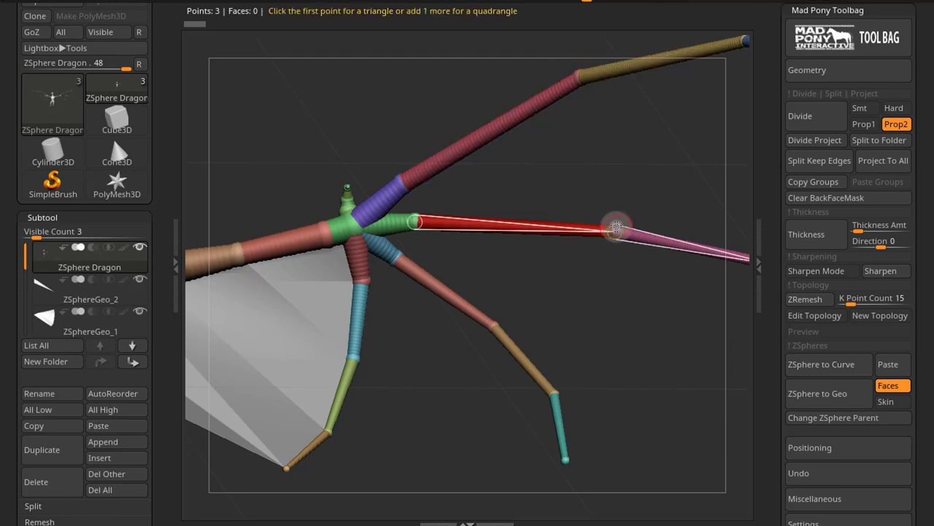
pyautogui.click(416, 221)
pyautogui.click(401, 183)
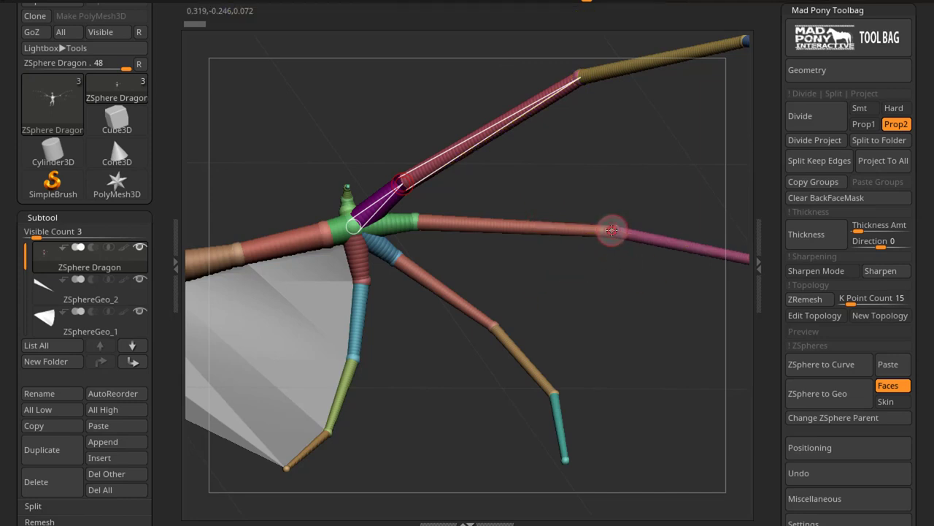
# Add a quadrangle between the knuckles and middle joints of the second and third wing fingers, and generate the geometry of both faces.
pyautogui.click(612, 231)
pyautogui.click(426, 219)
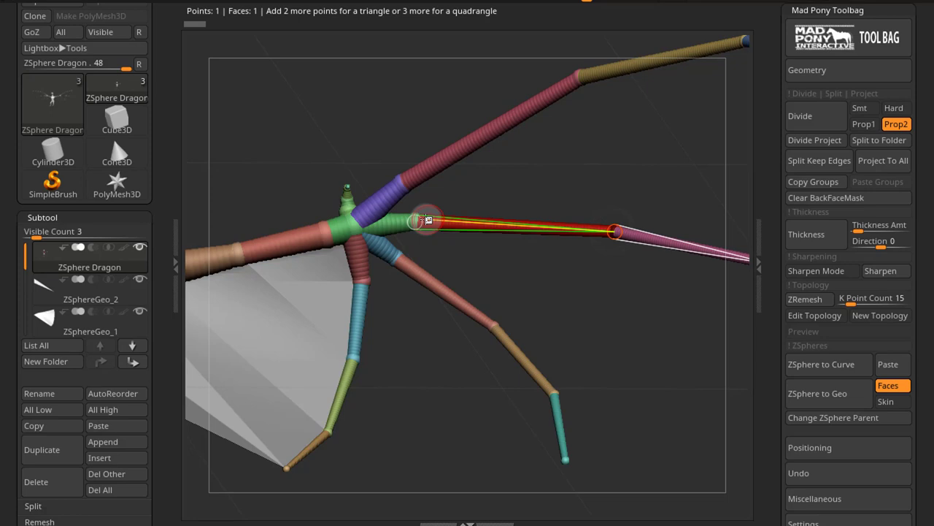
pyautogui.click(417, 221)
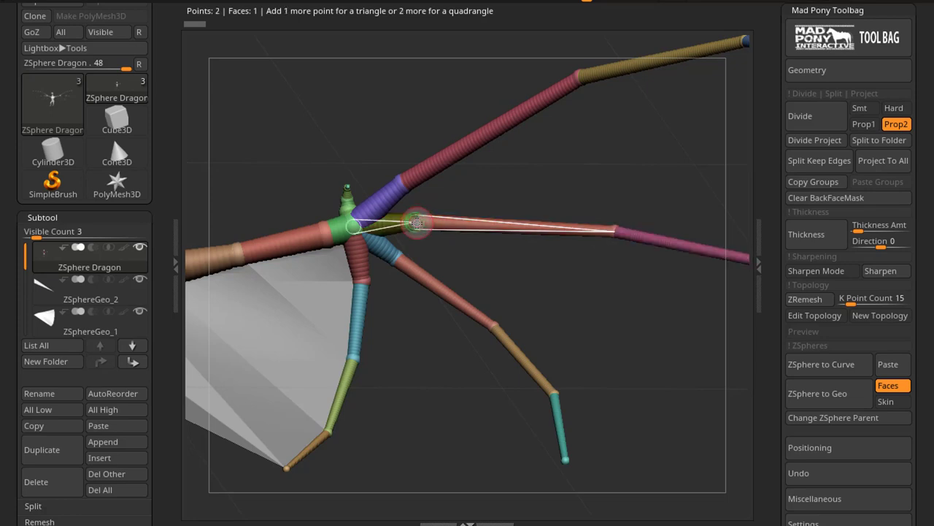
pyautogui.click(395, 259)
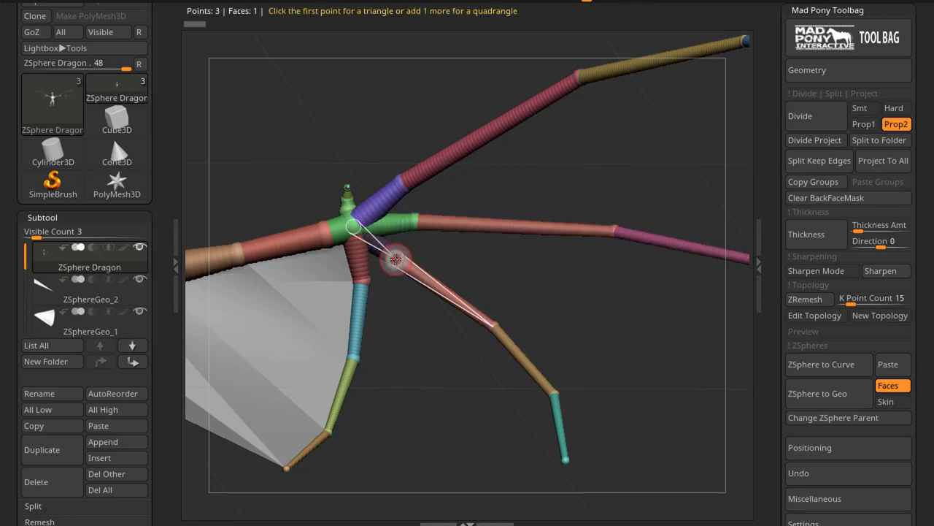
pyautogui.click(491, 324)
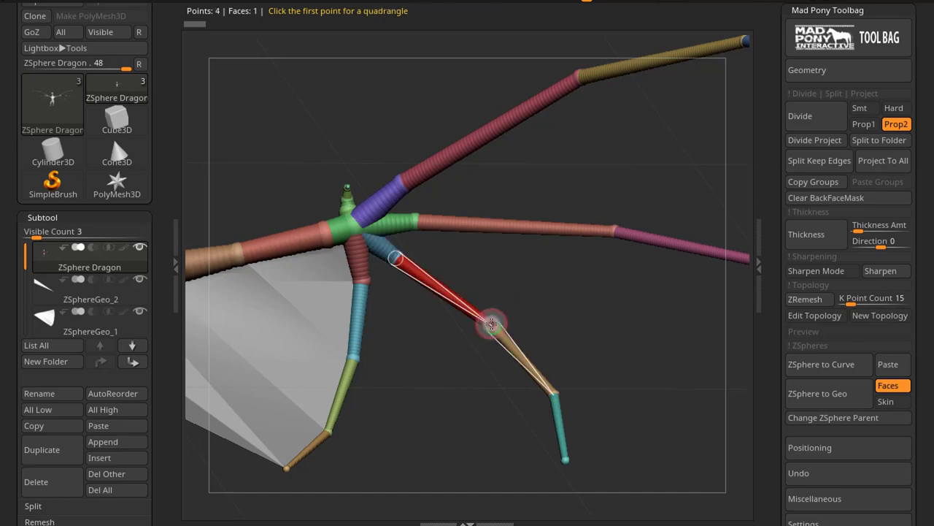
pyautogui.click(614, 230)
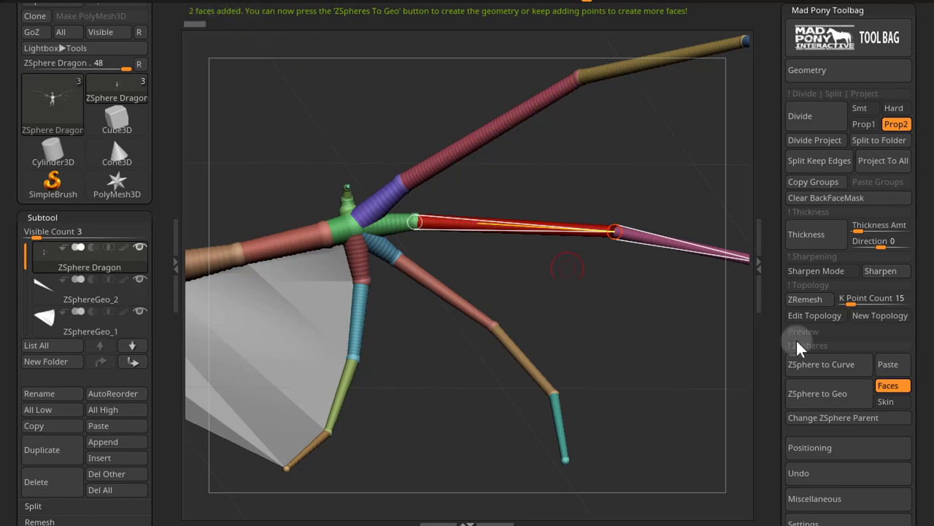
pyautogui.click(823, 399)
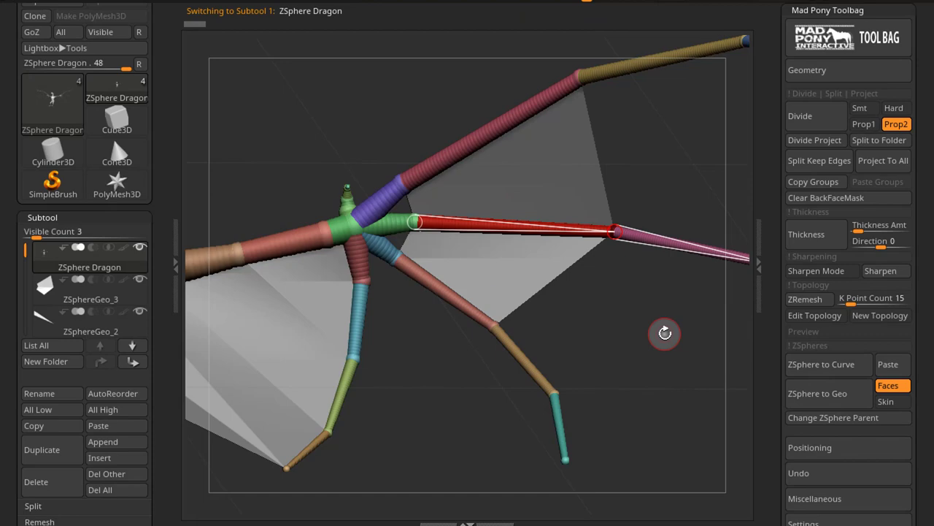
# Select the ZSphereGeo_3 subtool holding the two finger faces and turn off its double-sided display.
pyautogui.moveTo(665, 333)
pyautogui.mouseDown()
pyautogui.moveTo(554, 329)
pyautogui.moveTo(730, 454)
pyautogui.moveTo(654, 337)
pyautogui.mouseUp()
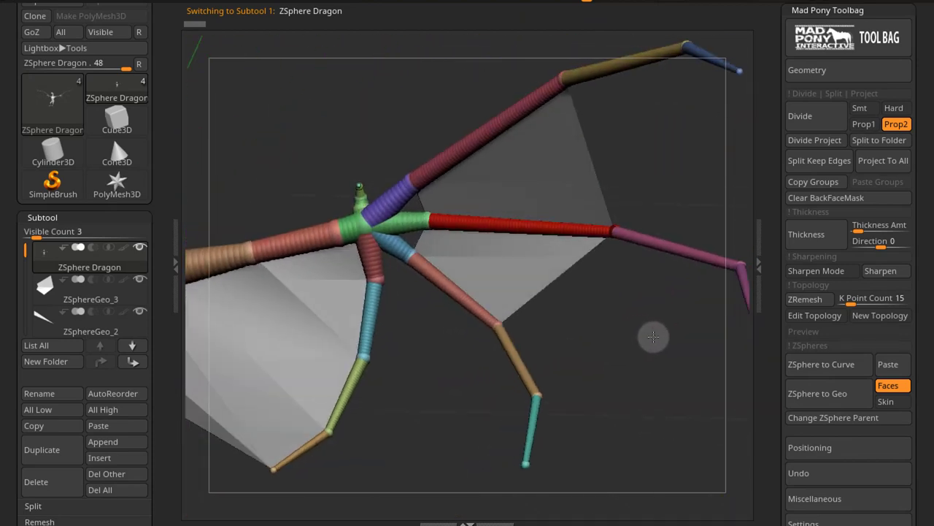
pyautogui.moveTo(149, 359)
pyautogui.mouseDown()
pyautogui.moveTo(146, 250)
pyautogui.moveTo(146, 315)
pyautogui.moveTo(163, 360)
pyautogui.mouseUp()
pyautogui.click(61, 279)
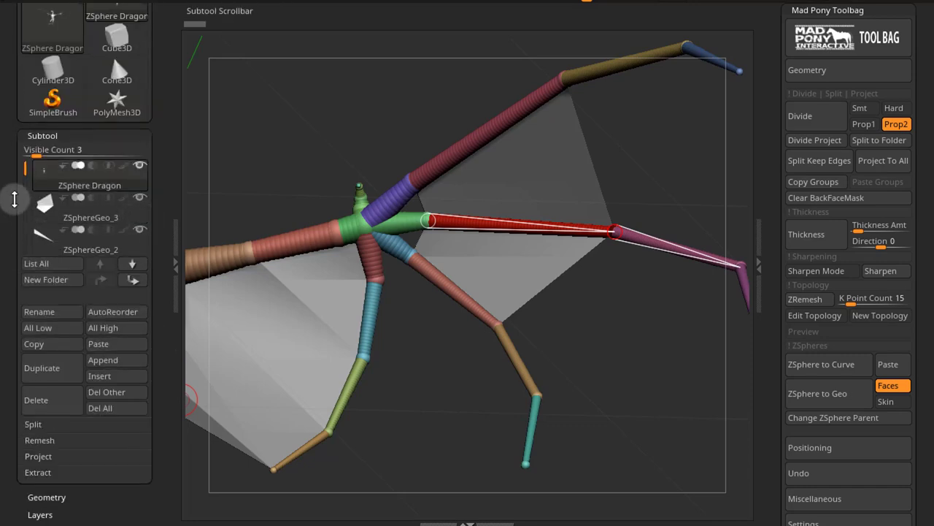
pyautogui.moveTo(23, 167); pyautogui.dragTo(27, 181)
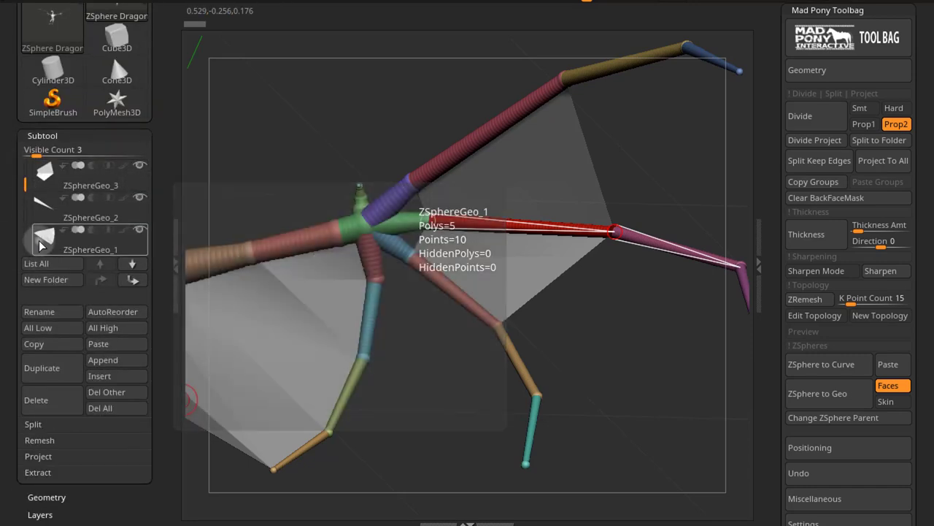
pyautogui.click(44, 233)
pyautogui.click(44, 177)
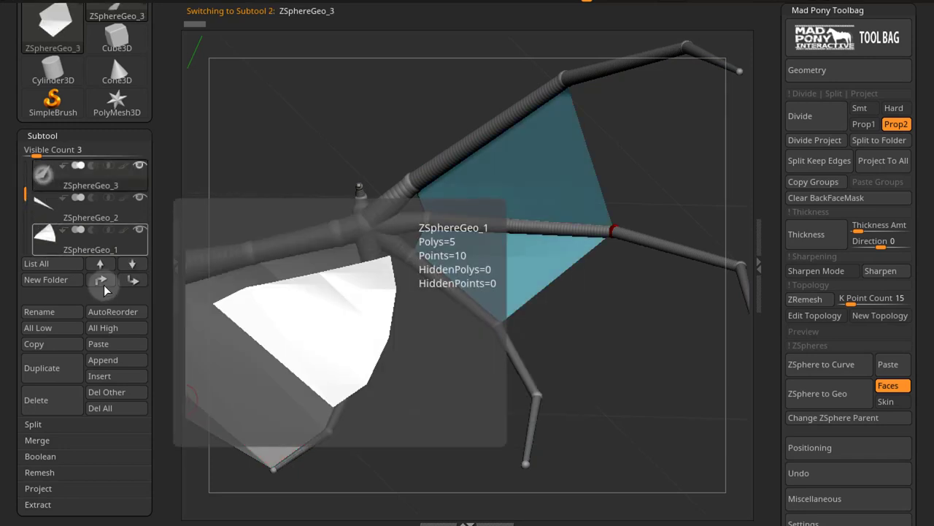
pyautogui.moveTo(154, 413); pyautogui.dragTo(146, 251)
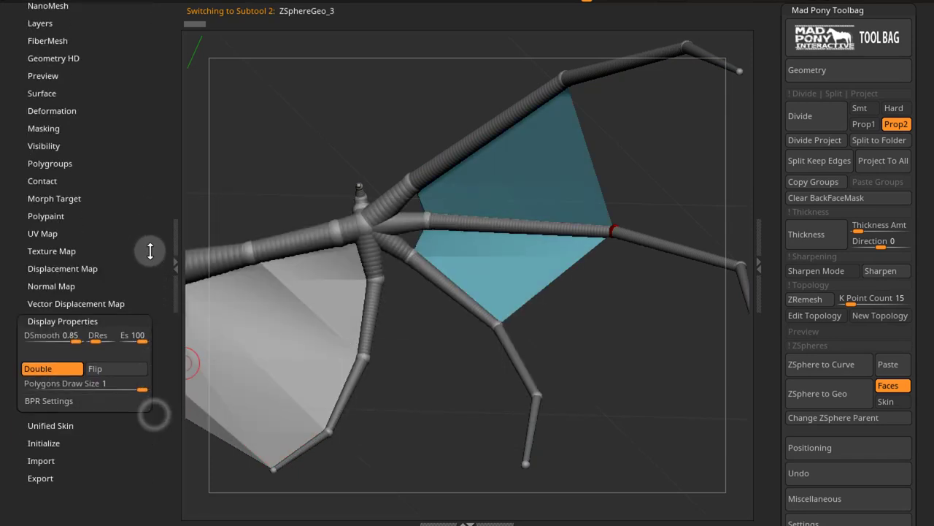
pyautogui.click(57, 327)
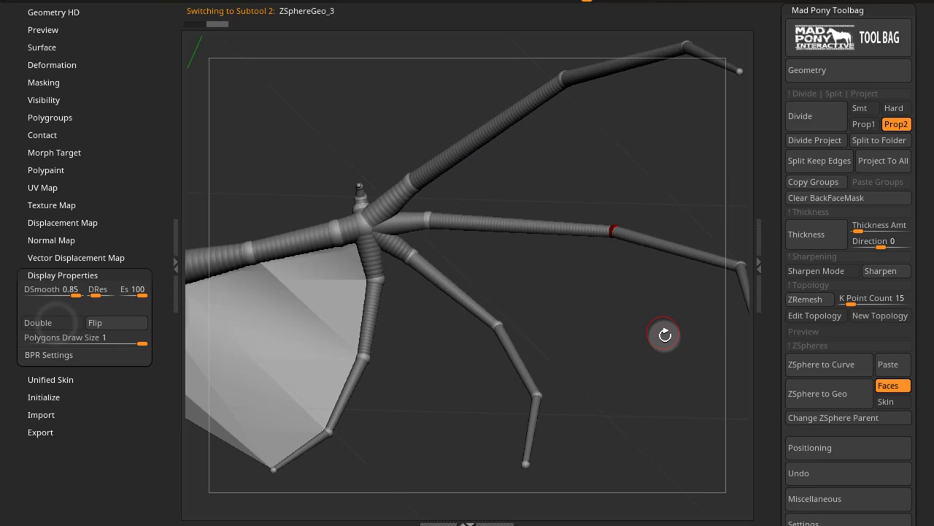
# Apply Thickness to the two ZSphereGeo_3 faces between the wing fingers.
pyautogui.moveTo(664, 334); pyautogui.dragTo(591, 303)
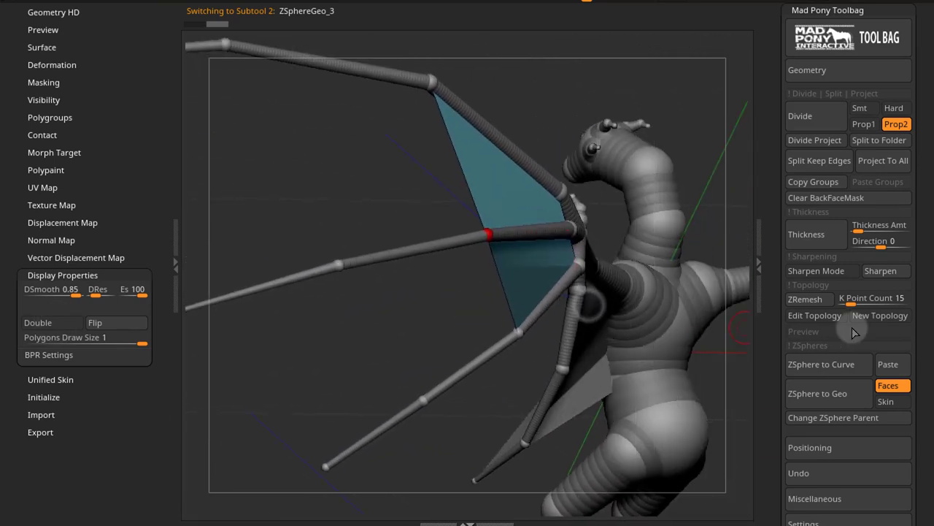
pyautogui.click(809, 228)
pyautogui.moveTo(402, 317); pyautogui.dragTo(664, 361)
# Enable Skin mode for ZSphere to Geo and generate geometry from the spiral's outer end ZSphere to the top ZSphere of the central column.
pyautogui.click(897, 402)
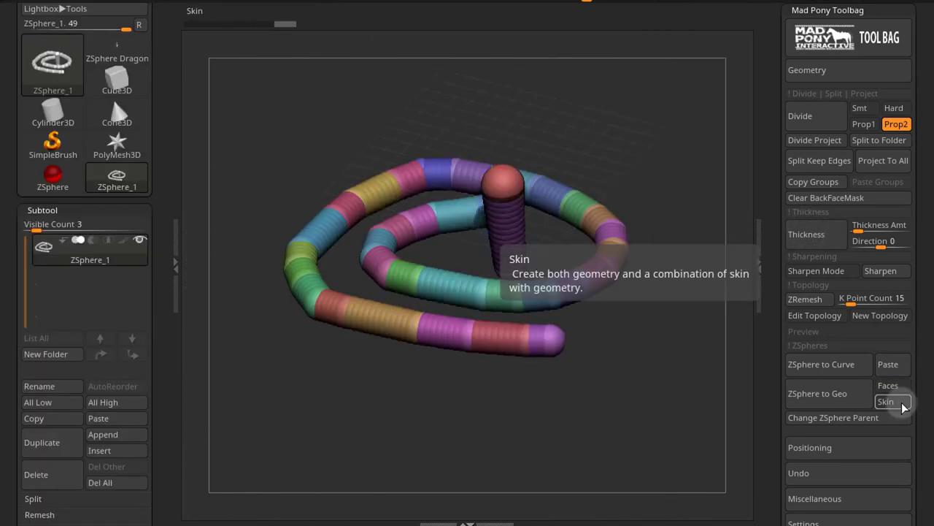
pyautogui.click(894, 401)
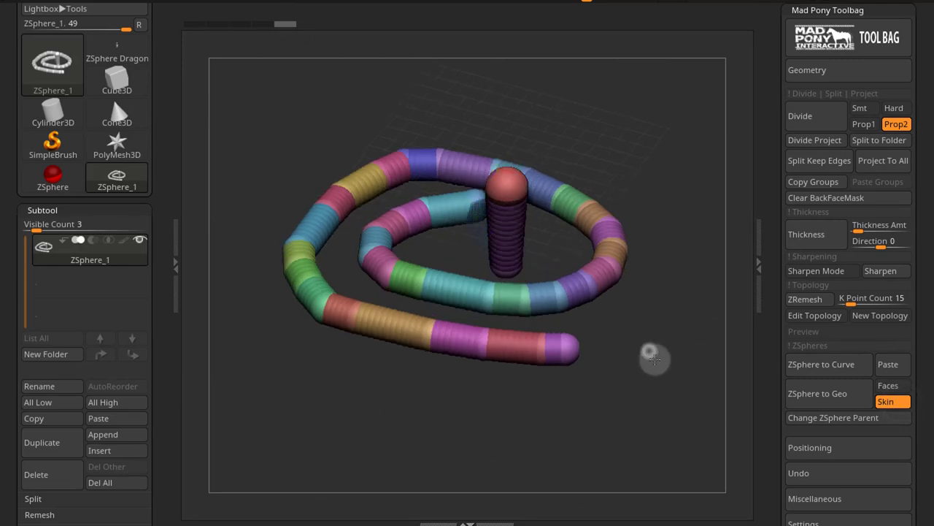
pyautogui.click(844, 397)
pyautogui.click(570, 350)
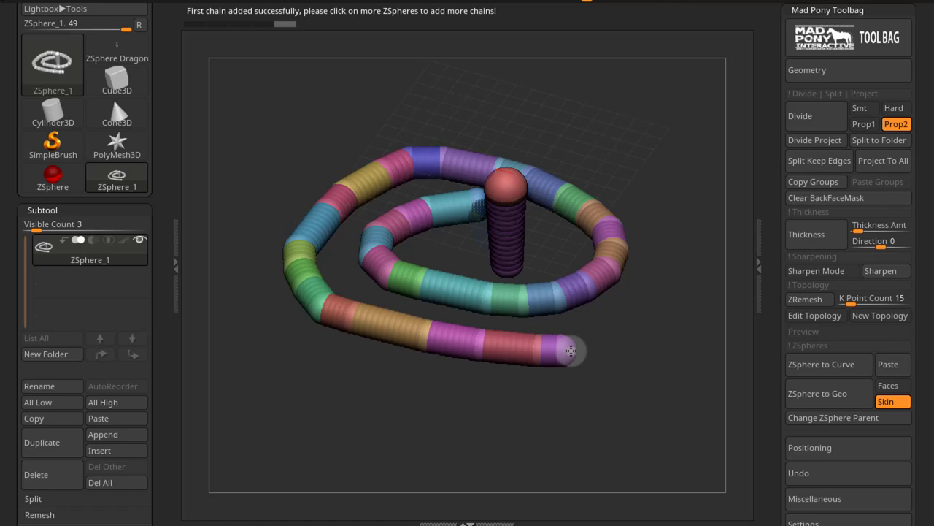
pyautogui.click(504, 184)
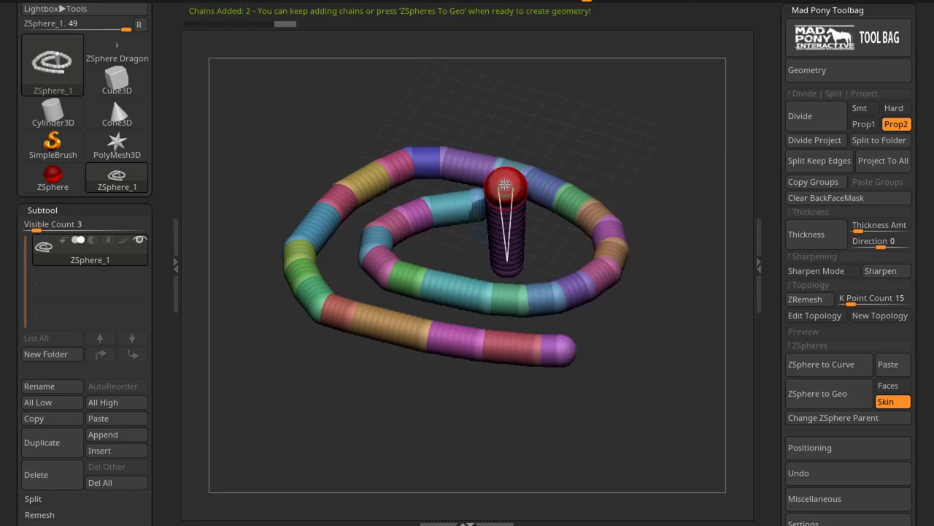
pyautogui.click(797, 400)
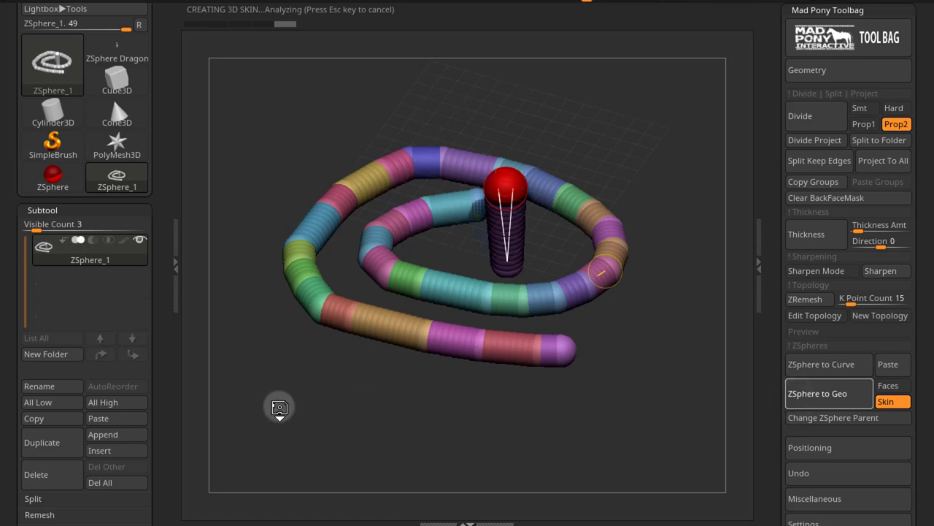
# Examine the spiral's combined skin mesh and the separate ZSphereGeo_1 surface by switching between their subtools.
pyautogui.moveTo(438, 405); pyautogui.dragTo(329, 425)
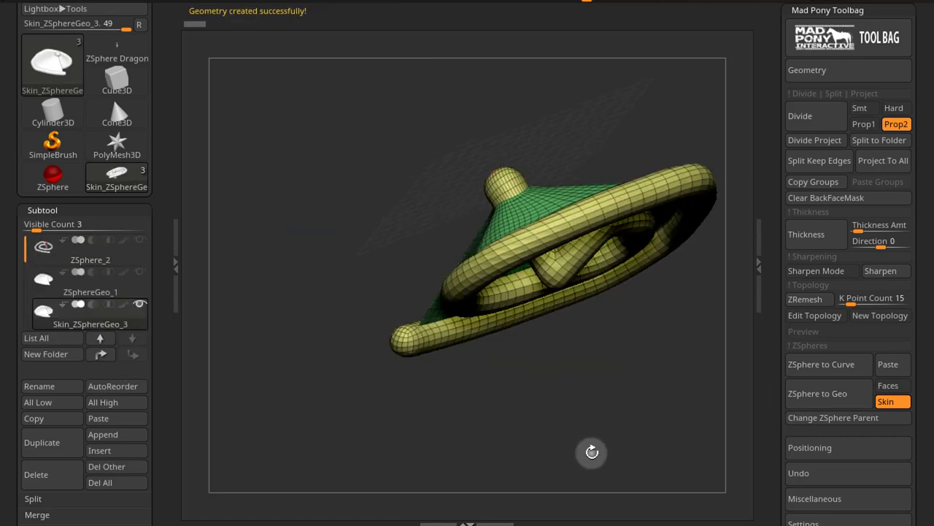
pyautogui.moveTo(592, 454); pyautogui.dragTo(548, 305)
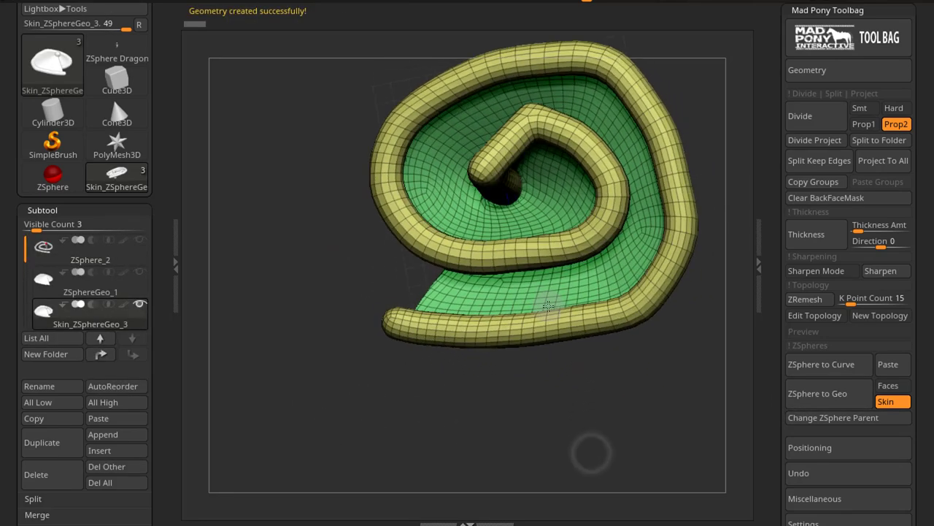
pyautogui.moveTo(588, 388)
pyautogui.mouseDown()
pyautogui.moveTo(670, 313)
pyautogui.moveTo(695, 365)
pyautogui.moveTo(588, 388)
pyautogui.moveTo(600, 411)
pyautogui.moveTo(595, 396)
pyautogui.mouseUp()
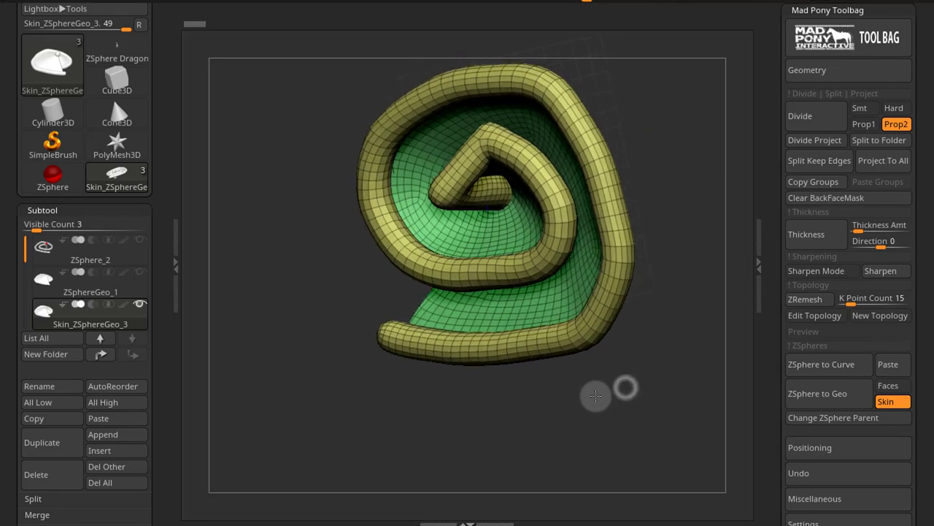
pyautogui.moveTo(121, 292)
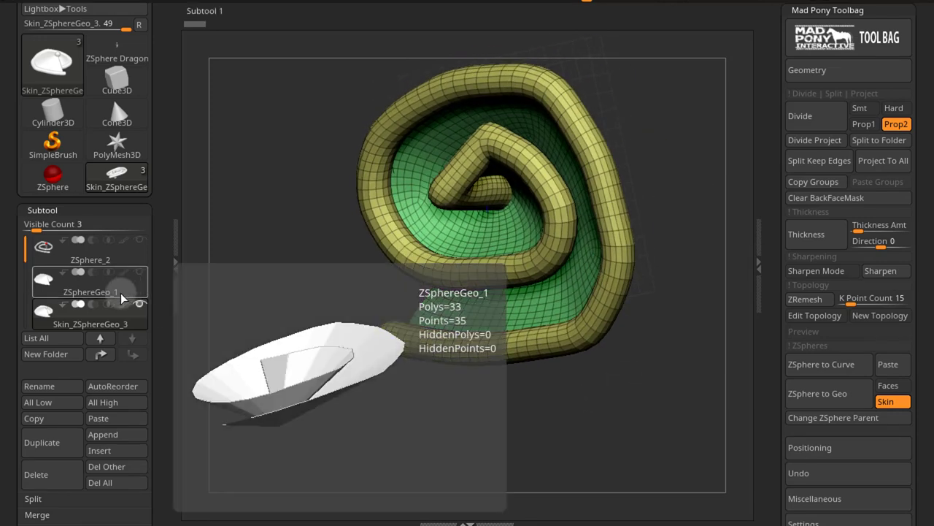
pyautogui.click(120, 293)
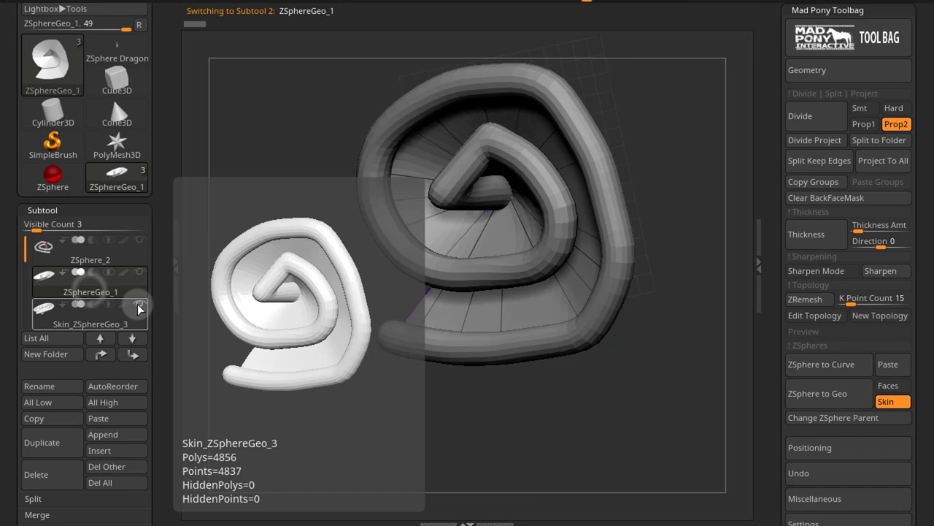
pyautogui.click(138, 302)
pyautogui.moveTo(379, 383); pyautogui.dragTo(400, 367)
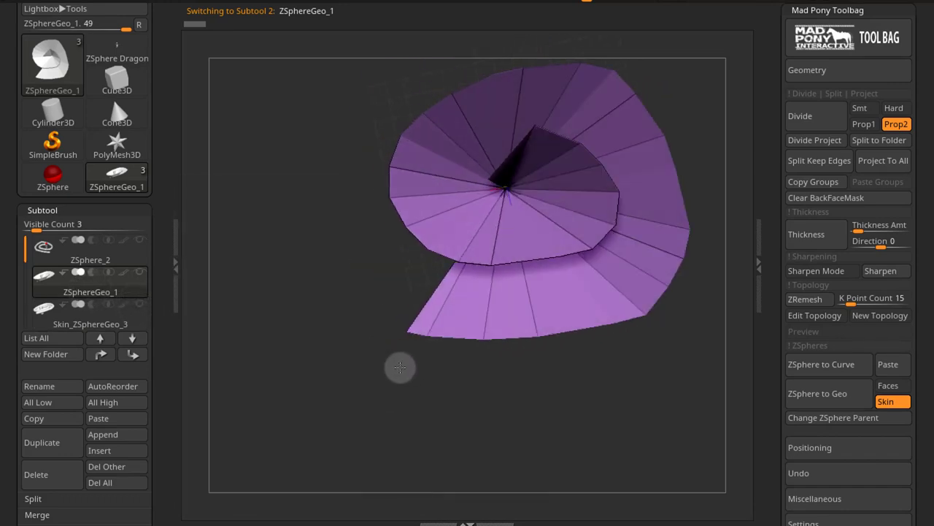
pyautogui.click(122, 319)
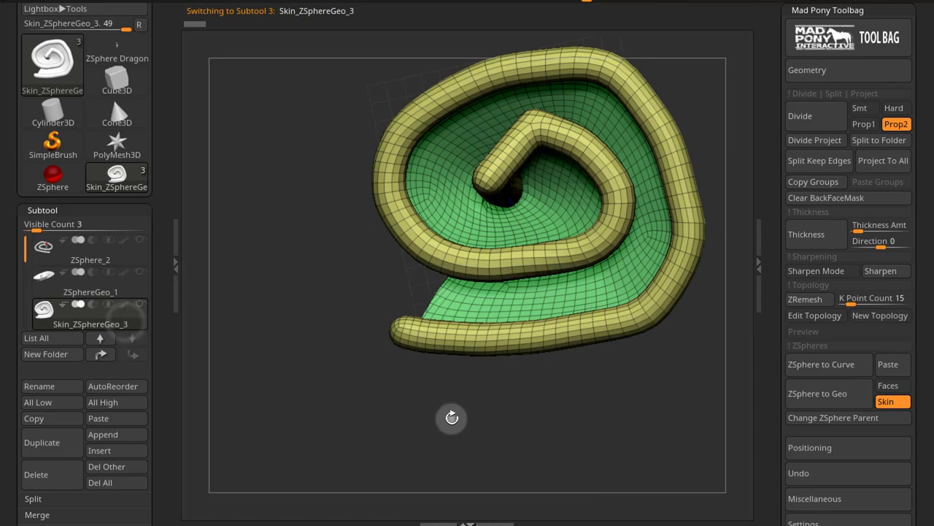
pyautogui.moveTo(452, 417); pyautogui.dragTo(577, 460)
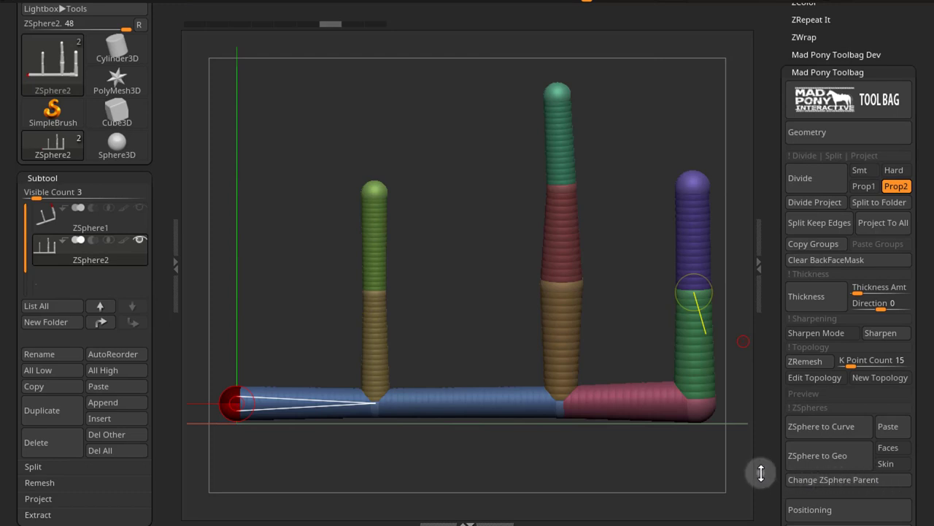
# Use Change ZSphere Parent to attach the first upright's middle joint and the second upright's lower joint to the root ZSphere.
pyautogui.click(761, 466)
pyautogui.click(822, 480)
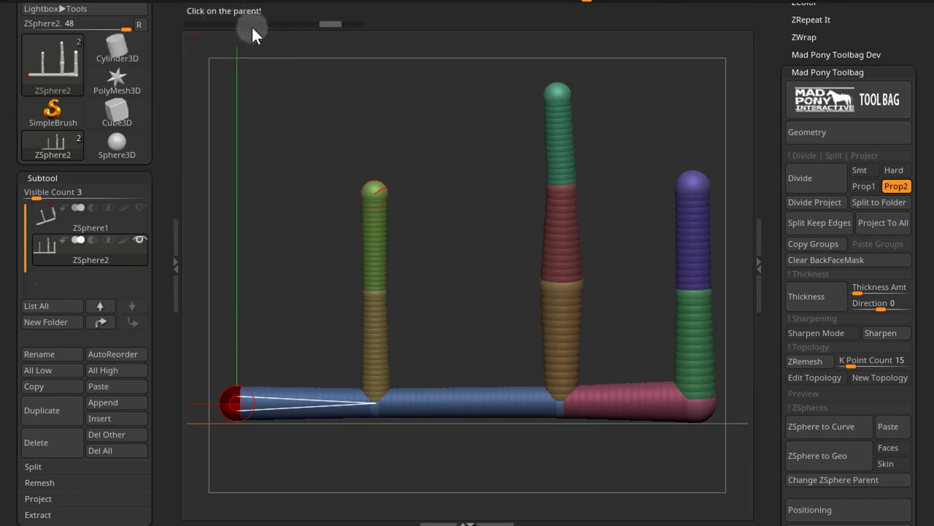
pyautogui.click(233, 399)
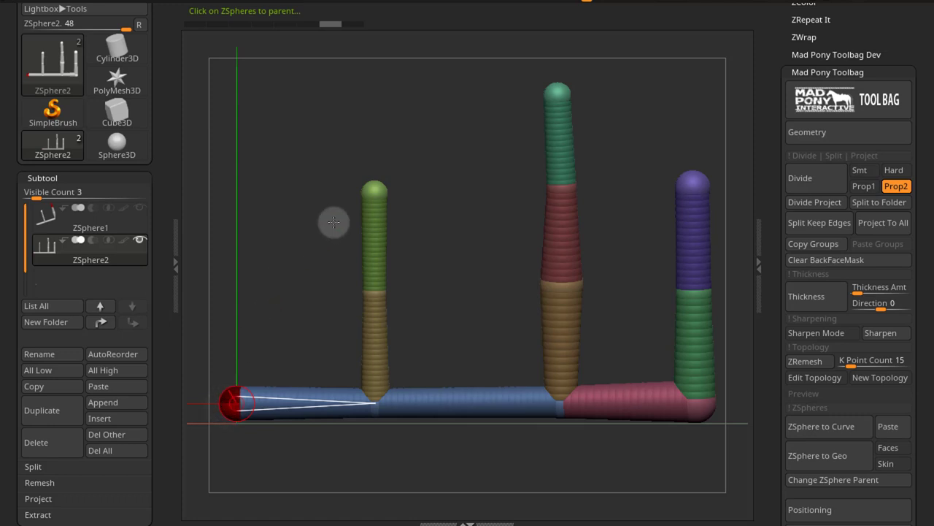
pyautogui.click(372, 297)
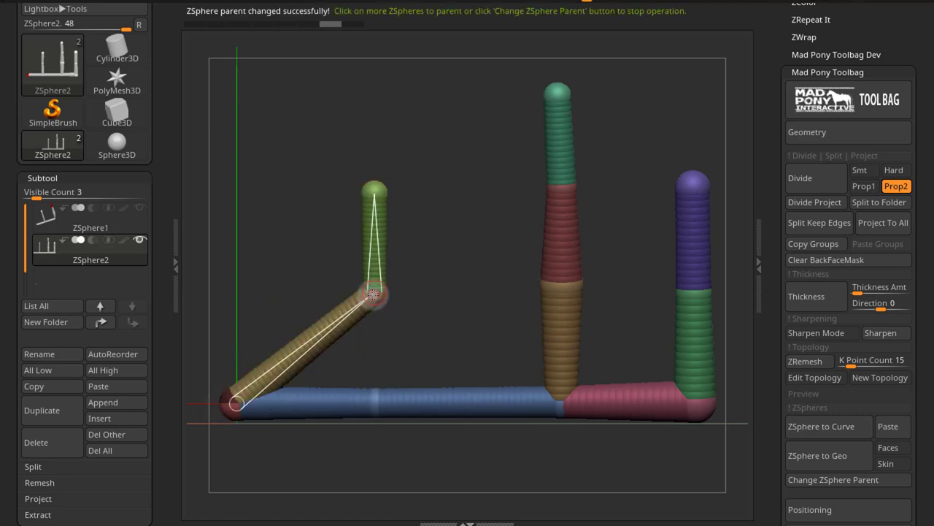
pyautogui.click(568, 286)
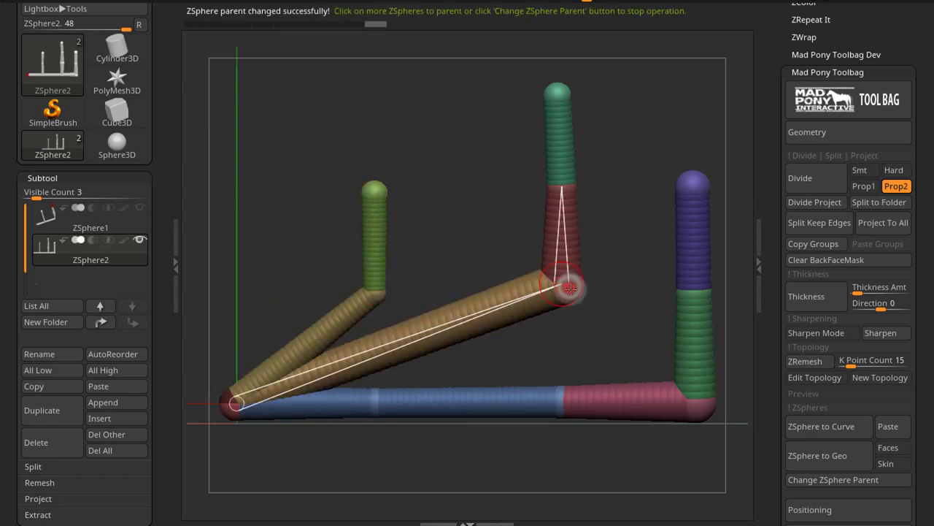
# Reparent the second upright's upper joint and the third upright's middle joint to the root ZSphere, and undo all the parent changes.
pyautogui.click(562, 187)
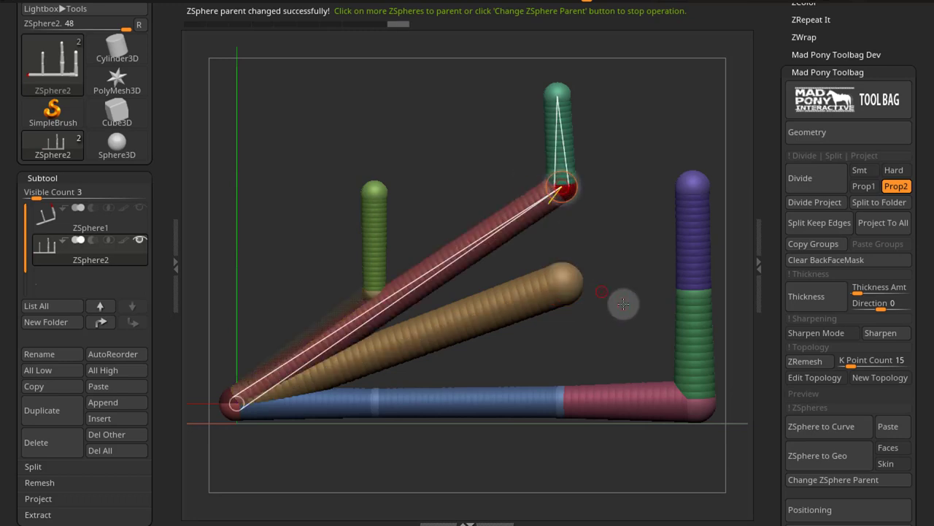
pyautogui.click(692, 295)
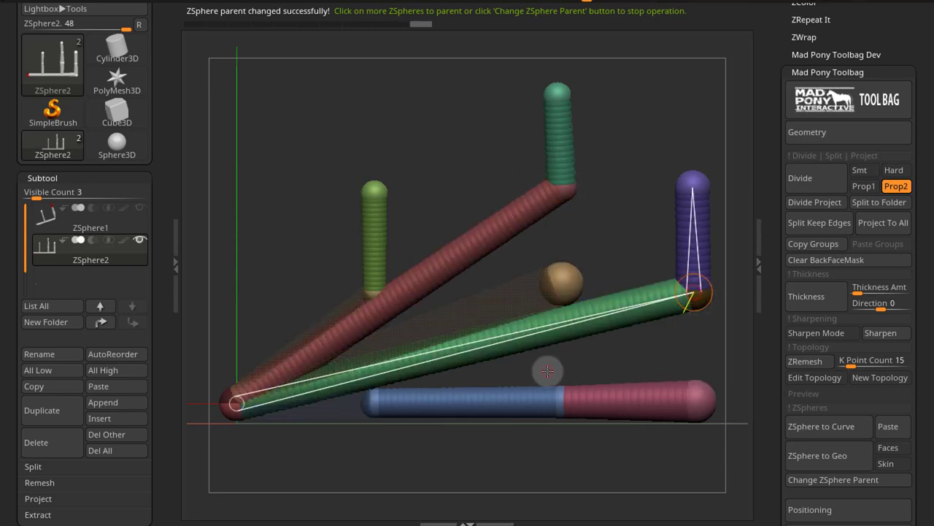
pyautogui.click(806, 484)
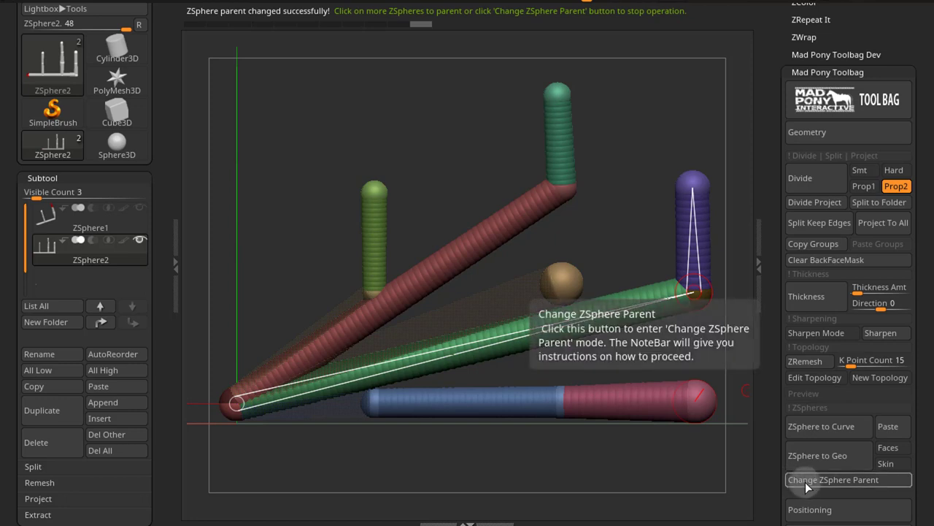
pyautogui.click(807, 482)
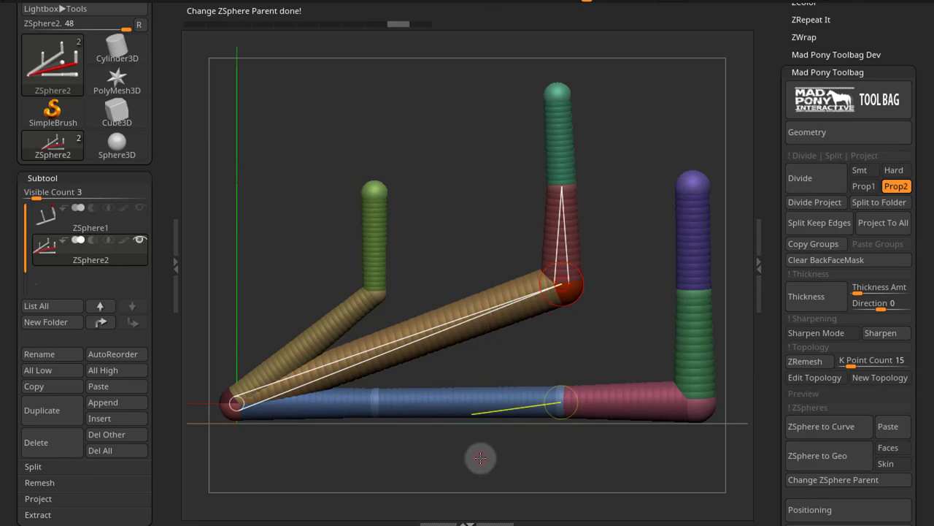
pyautogui.hotkey('ctrl', 'z')
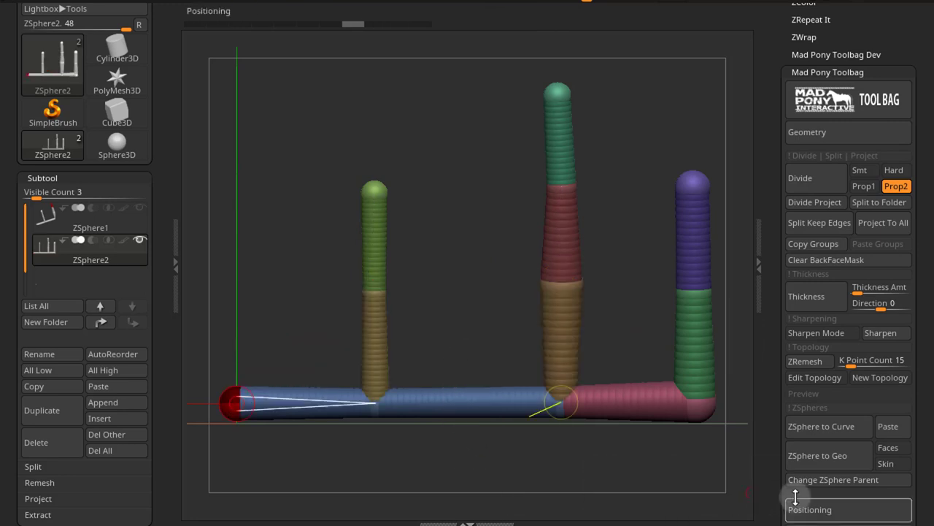
# Use Change ZSphere Parent to attach the second upright's tip and lower joint to the tip ZSphere of the first upright.
pyautogui.click(798, 480)
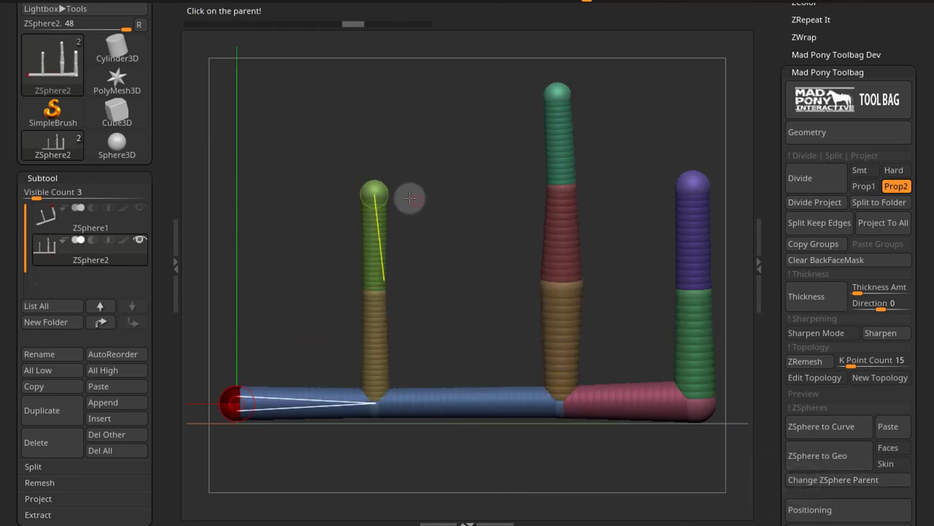
pyautogui.click(375, 187)
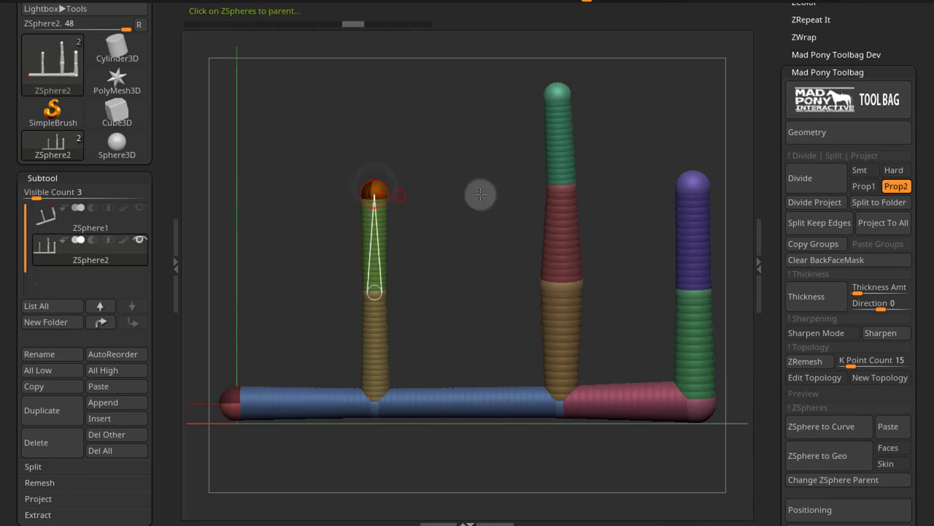
pyautogui.click(558, 93)
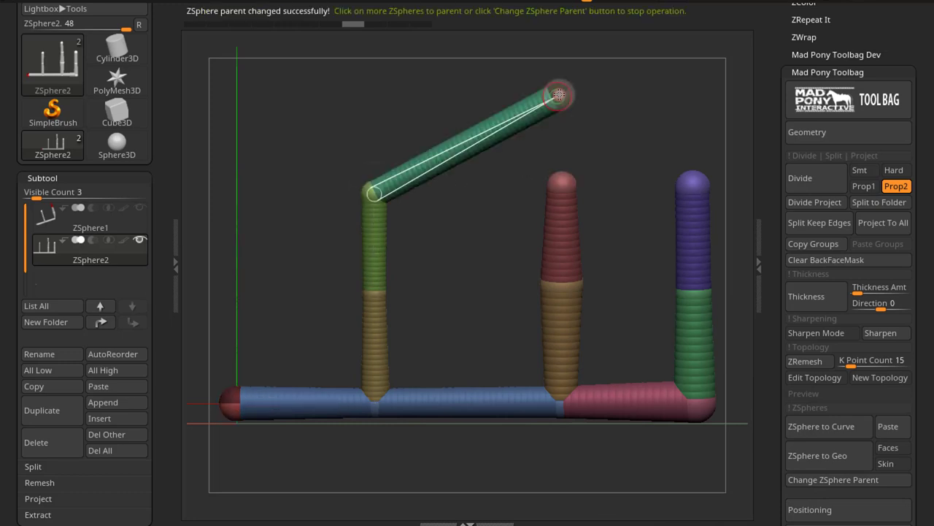
pyautogui.click(567, 285)
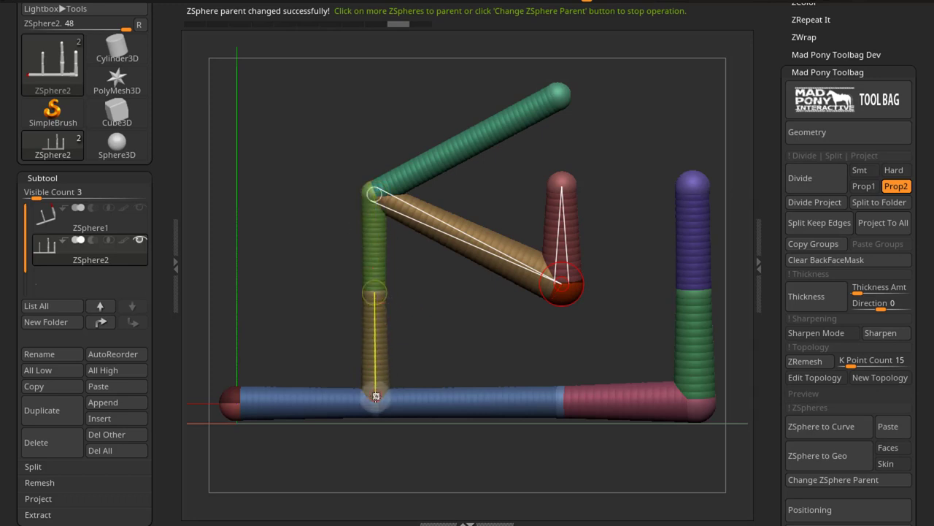
# Try to reparent a ZSphere from the selected parent's own chain and the root ZSphere to the first upright's tip.
pyautogui.click(375, 293)
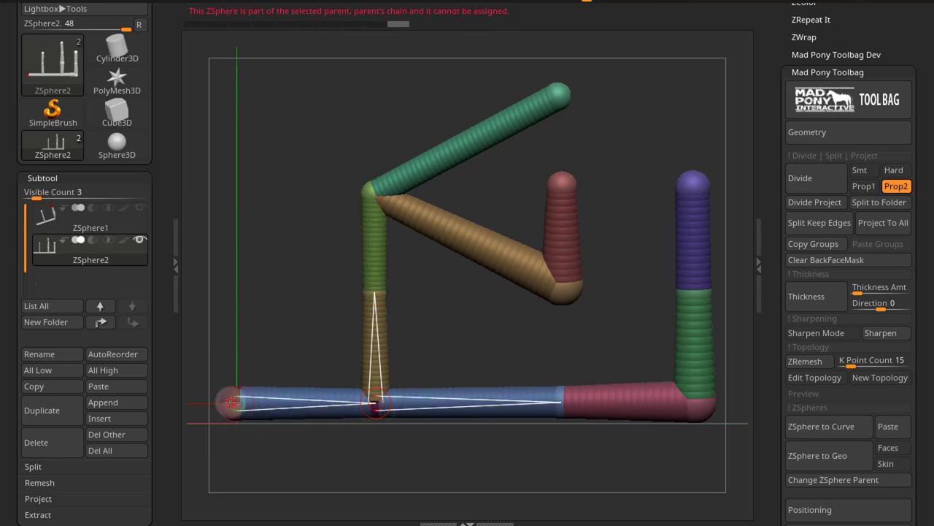
pyautogui.click(231, 401)
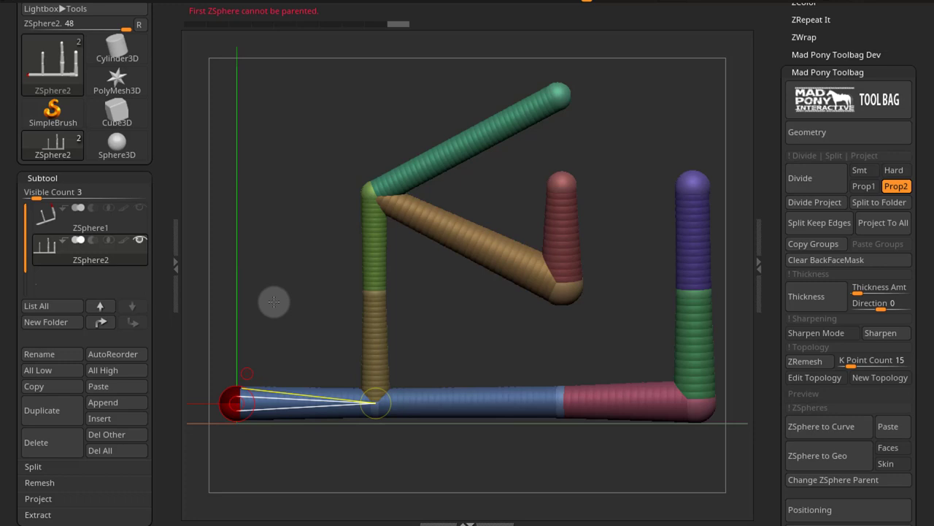
# Attach the second upright's former base joint and the third upright's middle joint to the first upright's tip, and finish the parent change.
pyautogui.click(558, 400)
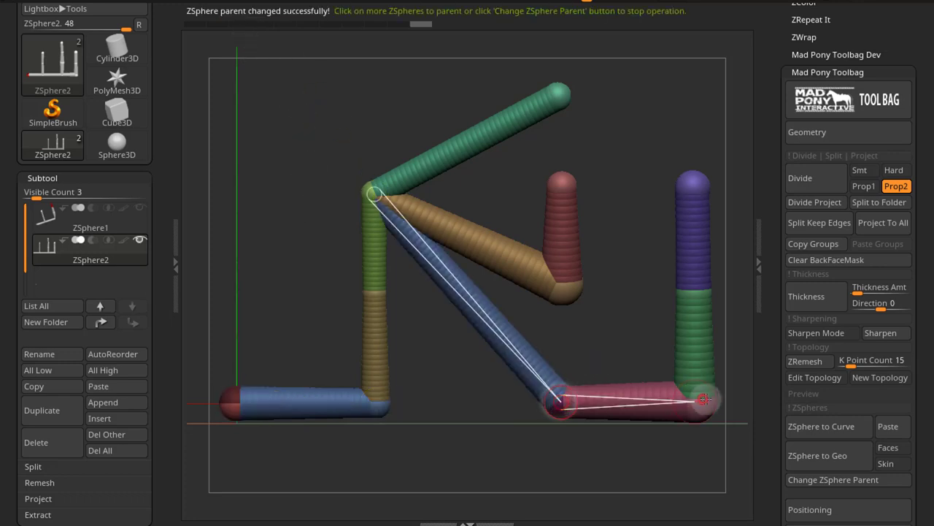
pyautogui.click(694, 292)
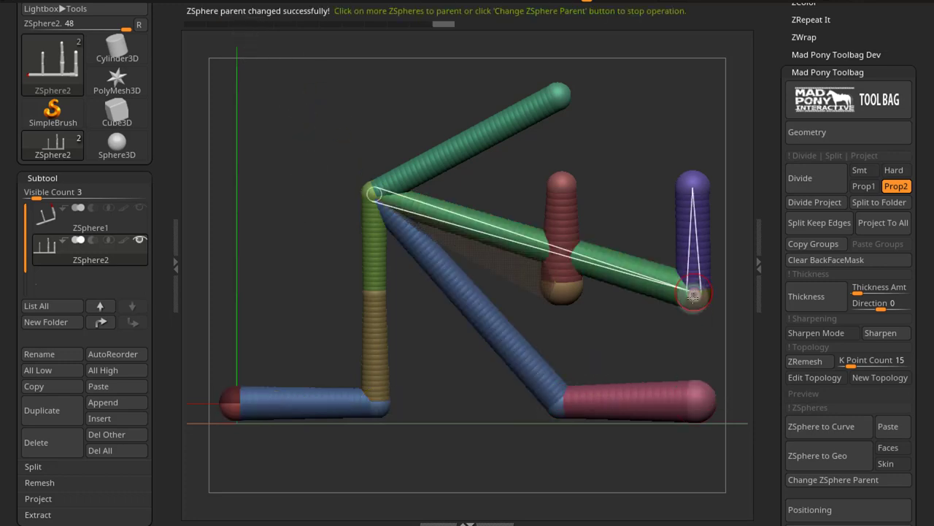
pyautogui.click(828, 482)
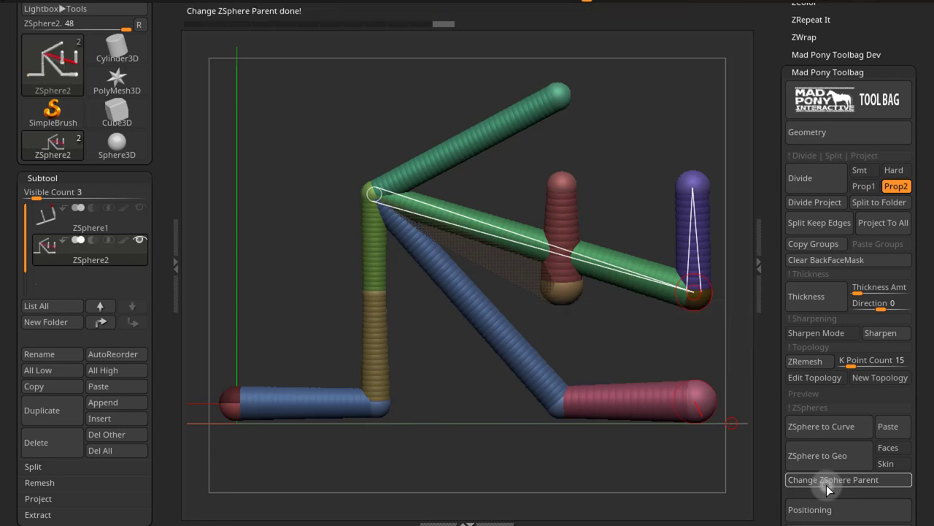